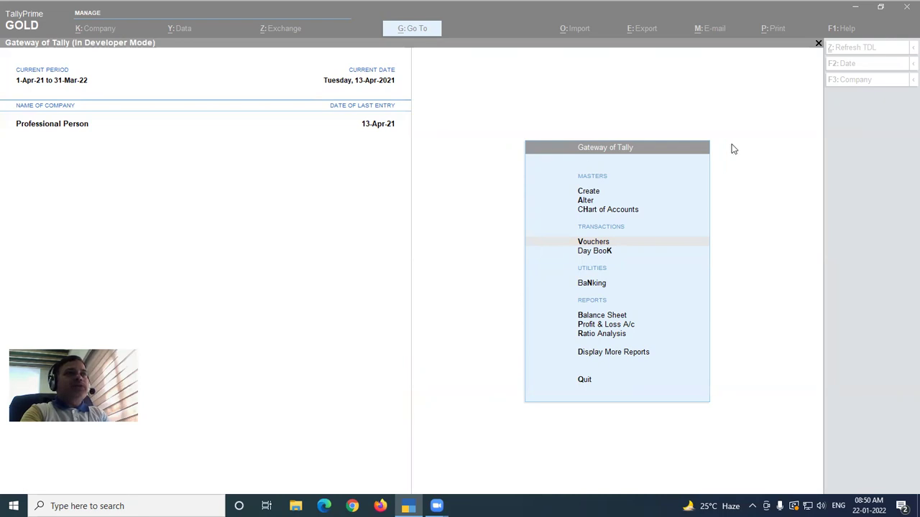
Open the Sales Register from the account books and list the sales vouchers for April.
left_click(670, 149)
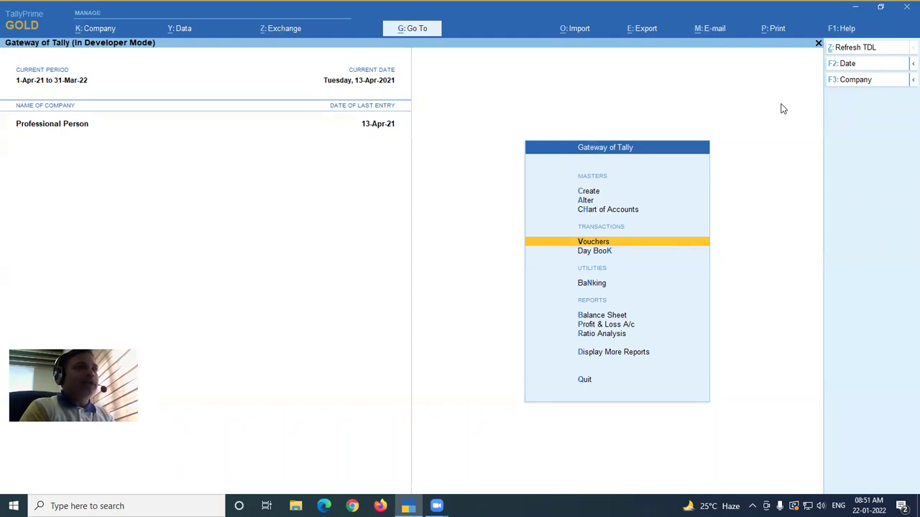
key("d")
key("a")
key("s")
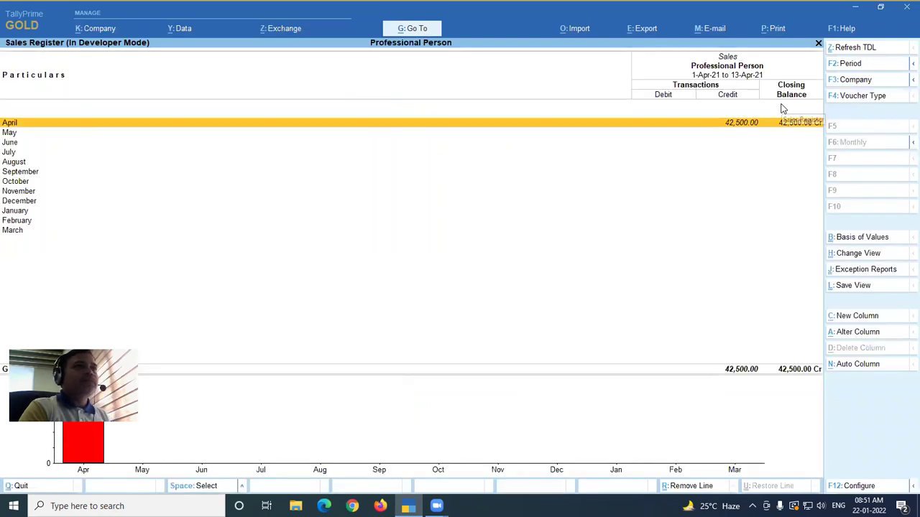
key("Return")
key("Down")
key("Down")
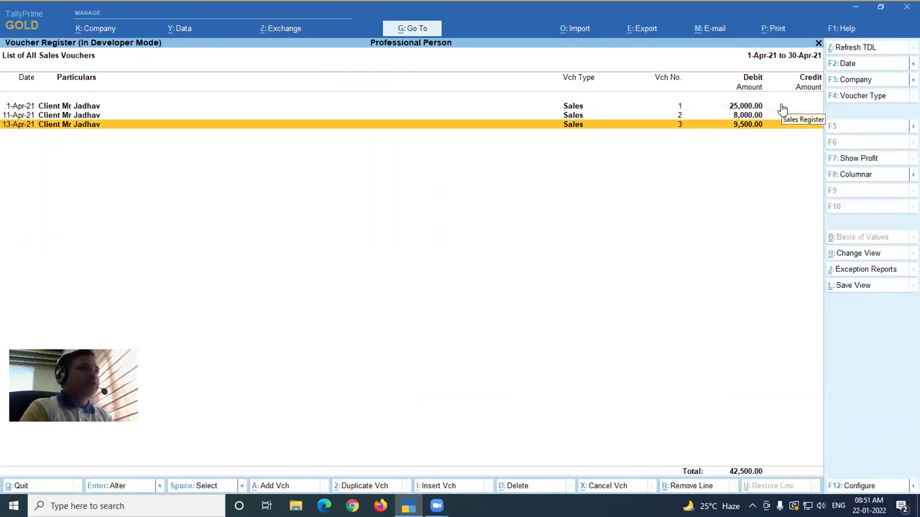
key("Up")
key("Up")
Open sales voucher 1 and check the bill-by-bill and default credit period settings in the party's ledger.
key("Return")
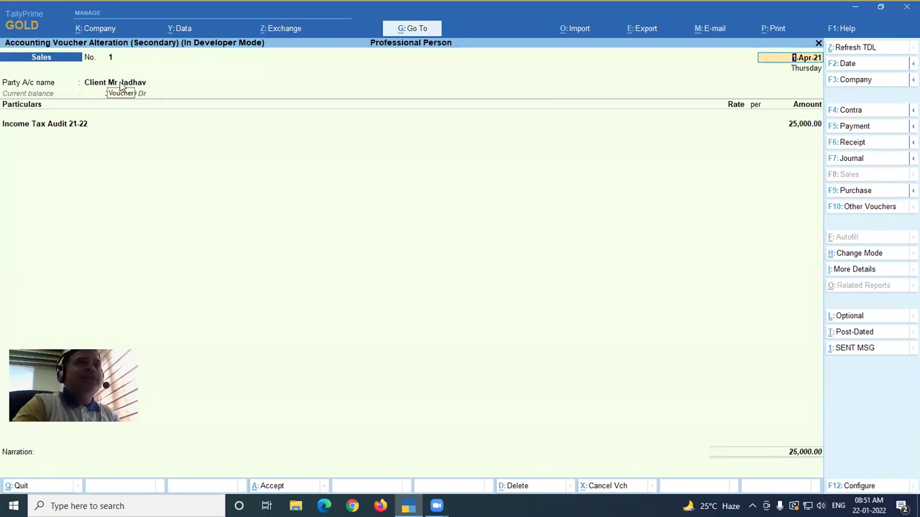
key("Return")
key("ctrl+Return")
key("Return")
key("Return")
key("Return")
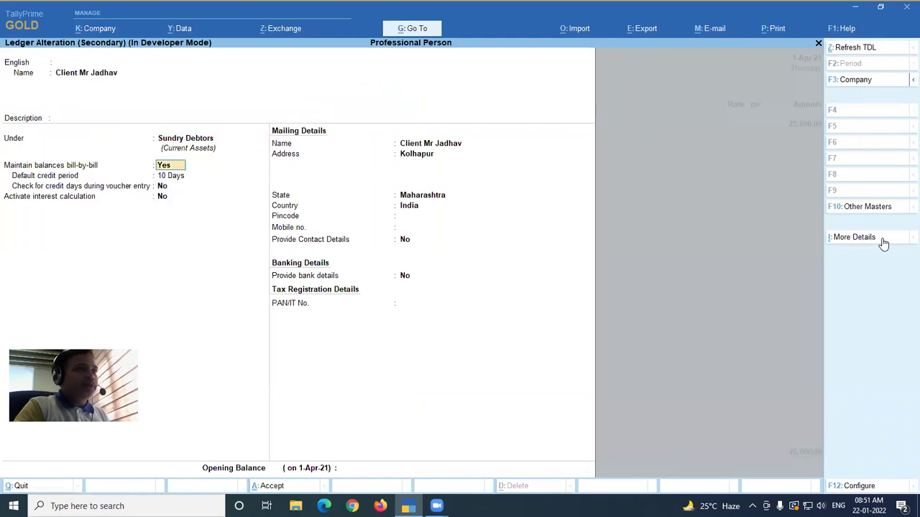
key("Return")
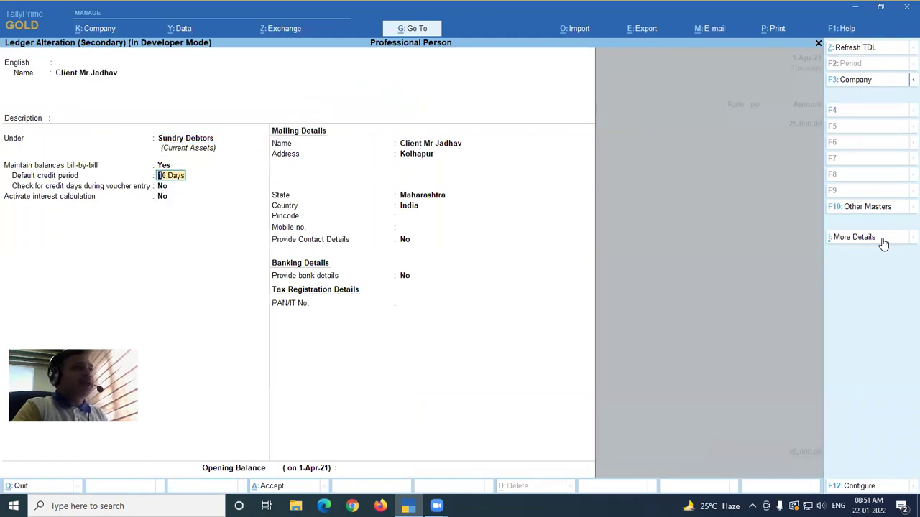
key("ctrl+a")
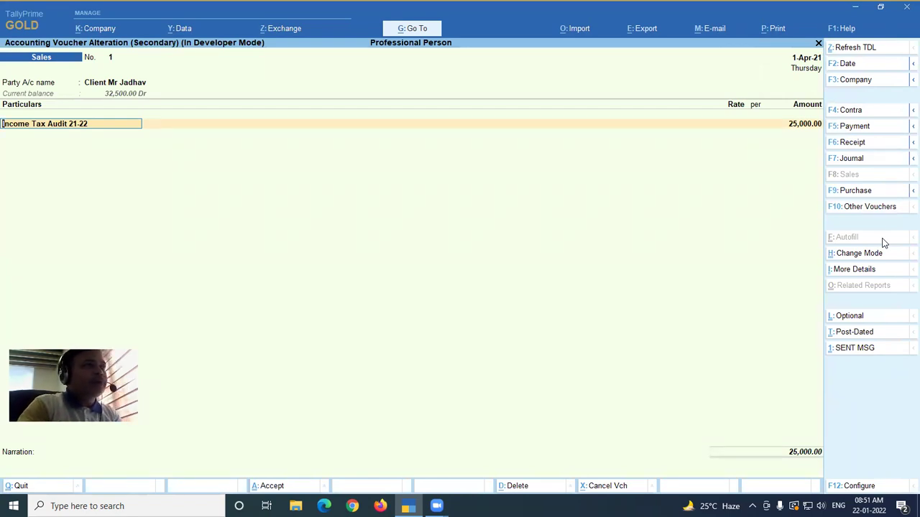
Accept the bill-wise details of sales voucher 1 with Tax Audit Fee 21-22 as additional type, and save the voucher.
key("Return")
key("Return")
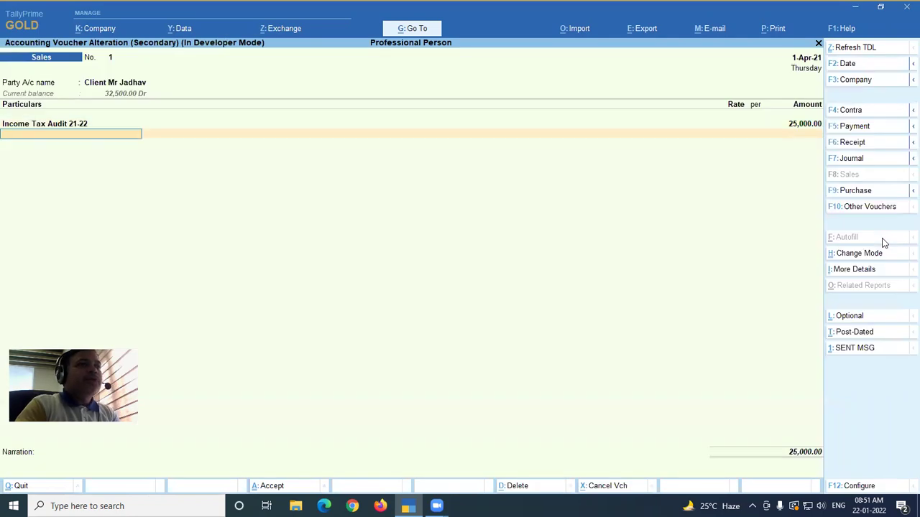
key("Return")
key("Return")
key("Return")
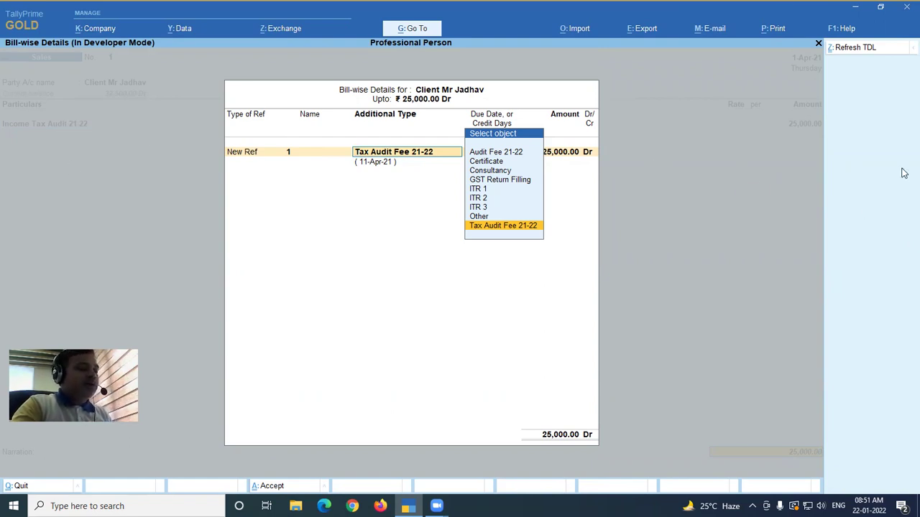
key("Return")
key("Return")
key("Return")
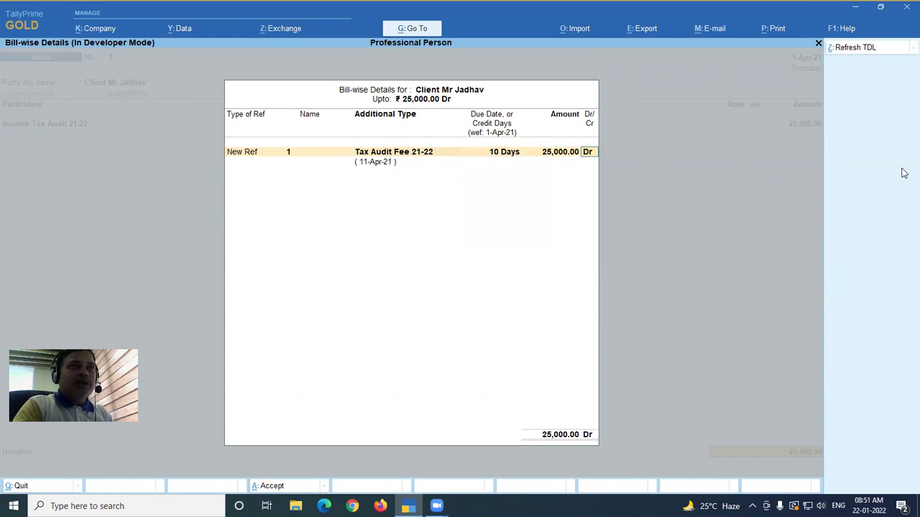
key("Return")
key("Return")
Open sales voucher 2 dated 11-Apr-21 and proceed through its Professional Fees entry to the bill-wise details.
key("Down")
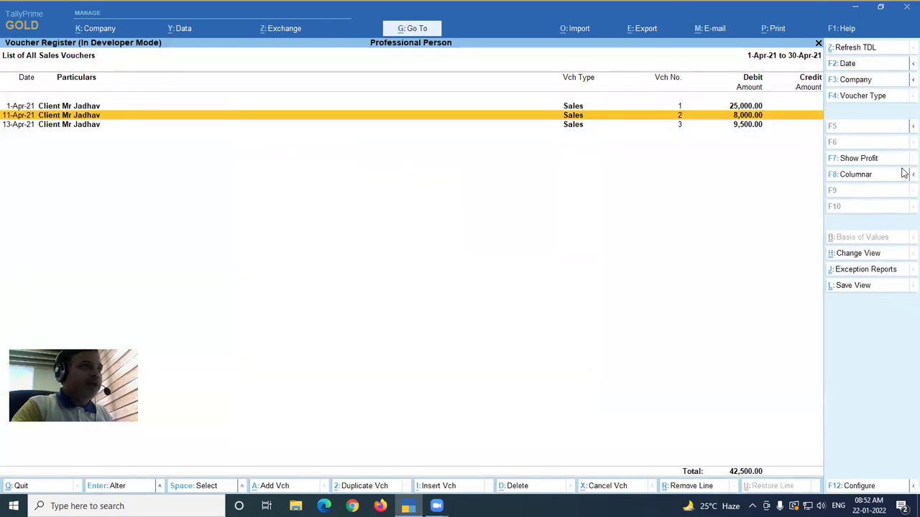
key("Return")
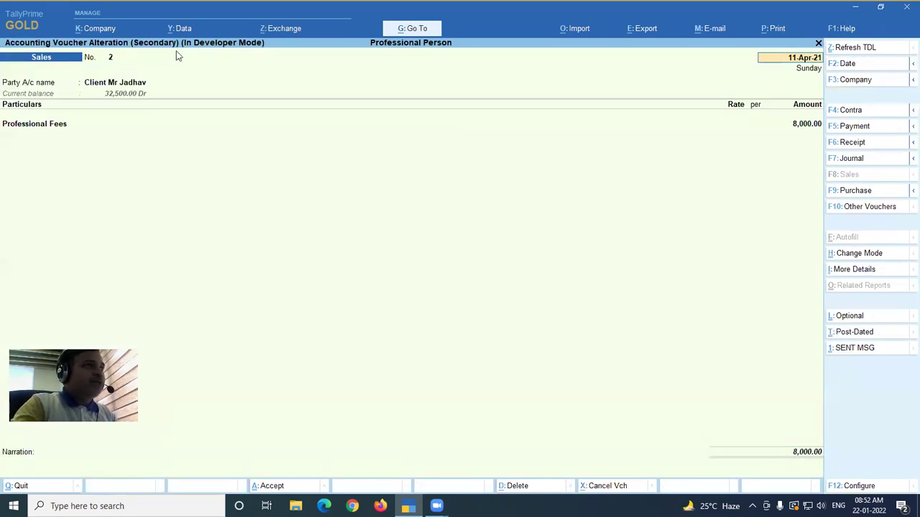
left_click(60, 126)
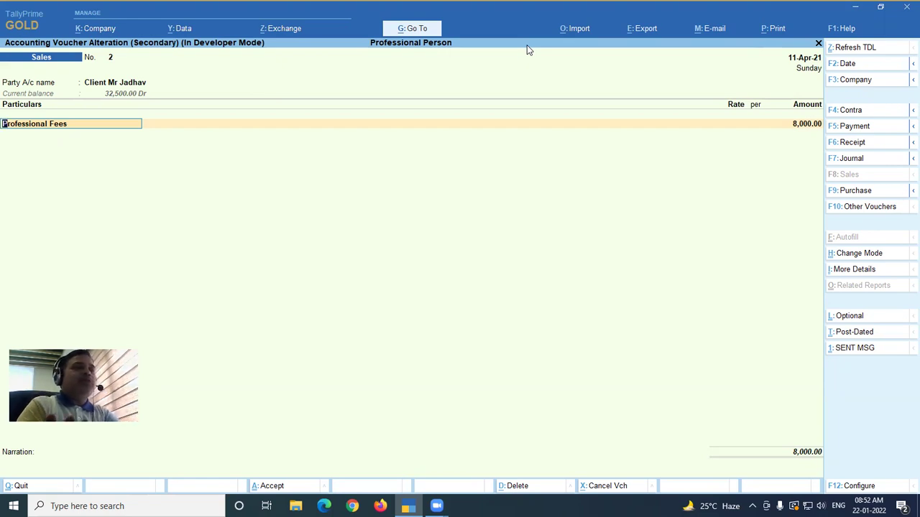
key("Return")
key("Return")
key("Return")
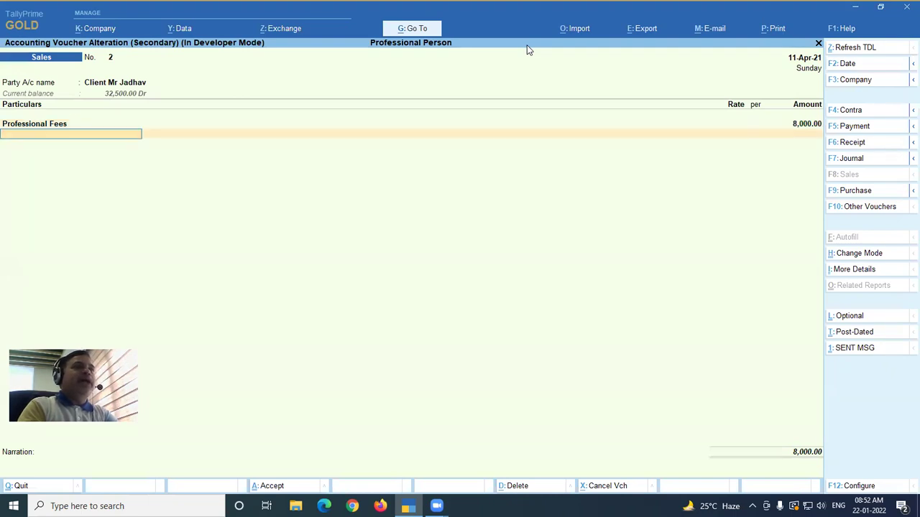
key("Return")
key("Return")
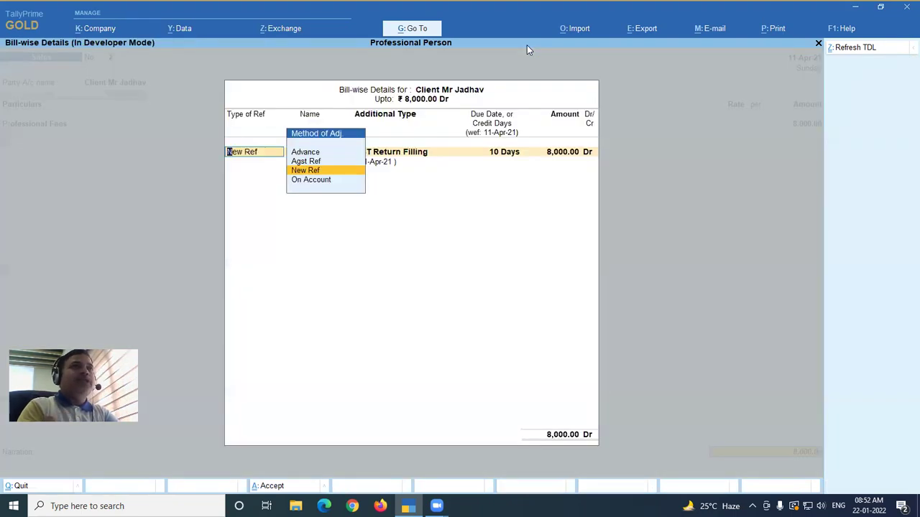
Accept voucher 2's bill as a New Ref with the additional type GST Return Filling, and save the voucher.
key("Return")
key("Return")
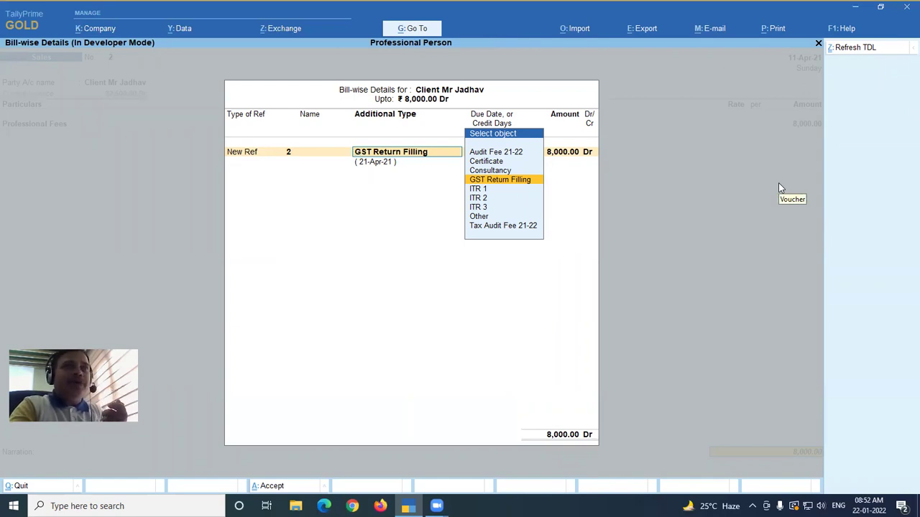
key("Return")
key("Return")
key("Return")
key("Return")
key("Return")
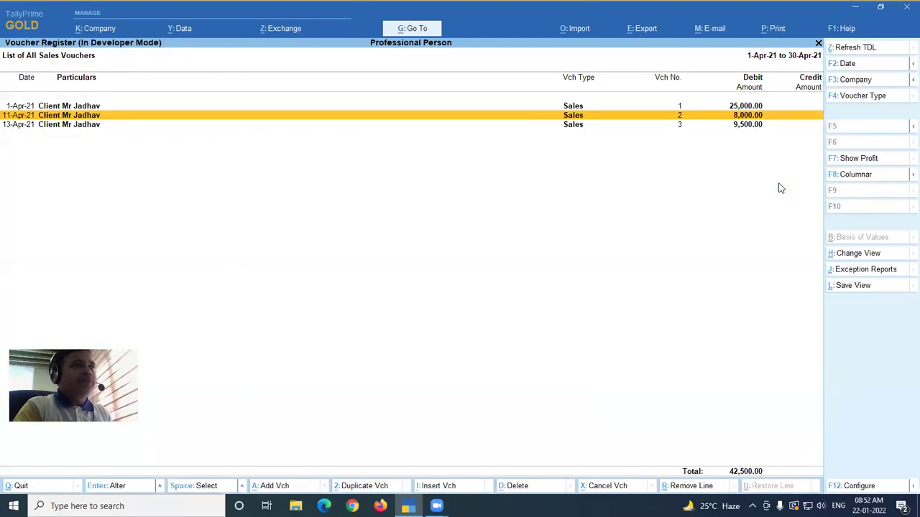
Open sales voucher 3 dated 13-Apr-21 and proceed to its bill-wise details.
key("Down")
key("Return")
key("Return")
key("Return")
key("Return")
key("Return")
key("Return")
key("Return")
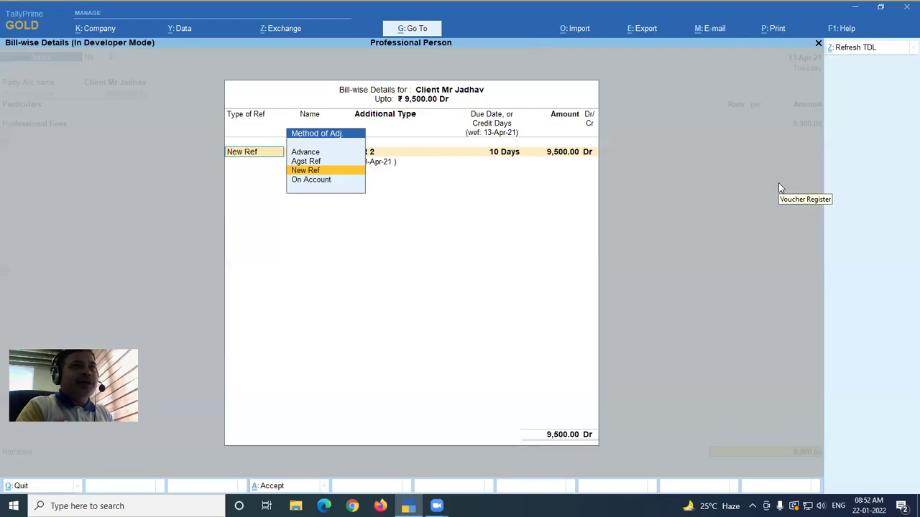
Accept voucher 3's bill as a New Ref with the additional type ITR 2, and save the voucher.
key("Return")
key("Return")
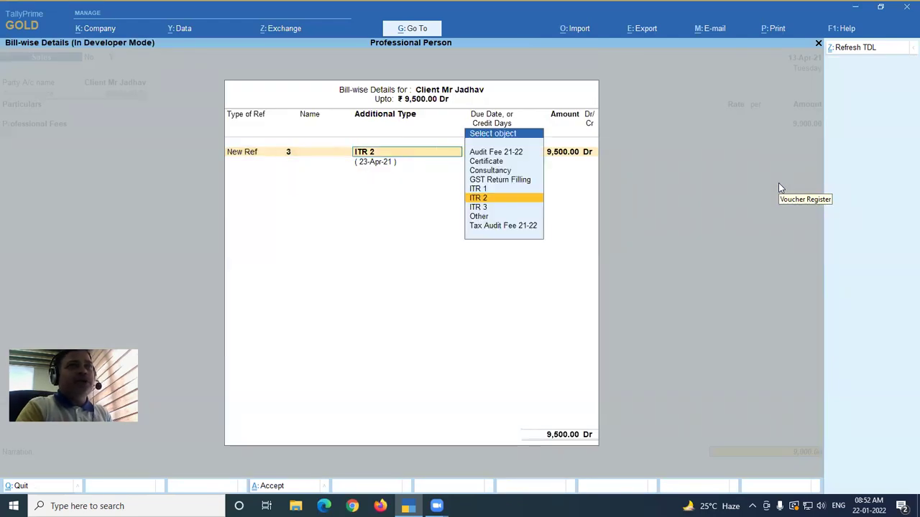
key("Return")
key("Return")
key("Return")
key("Return")
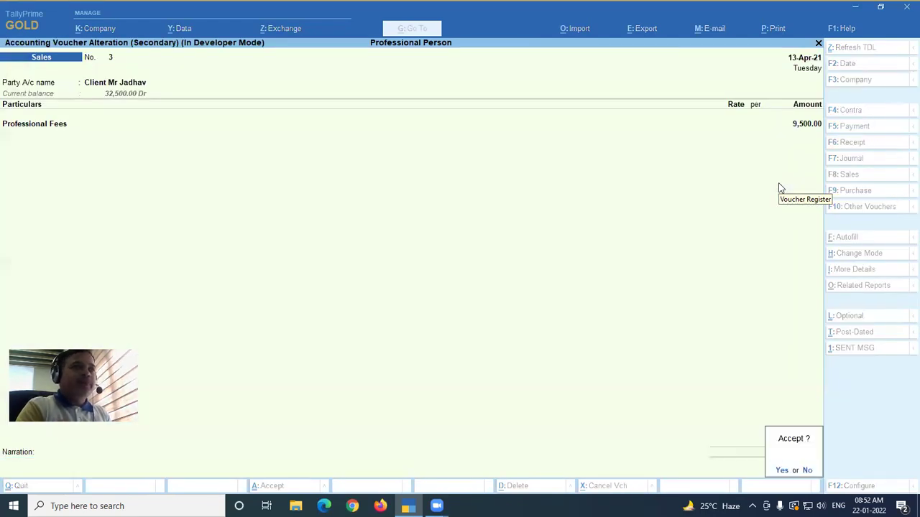
key("Return")
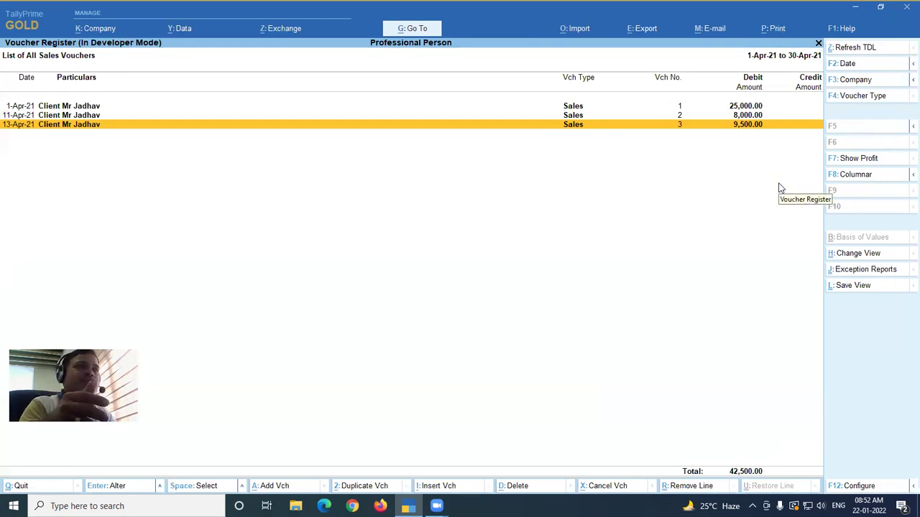
Leave the sales register and go to the "Add table in bill allocations" option in the company features.
key("Escape")
key("Escape")
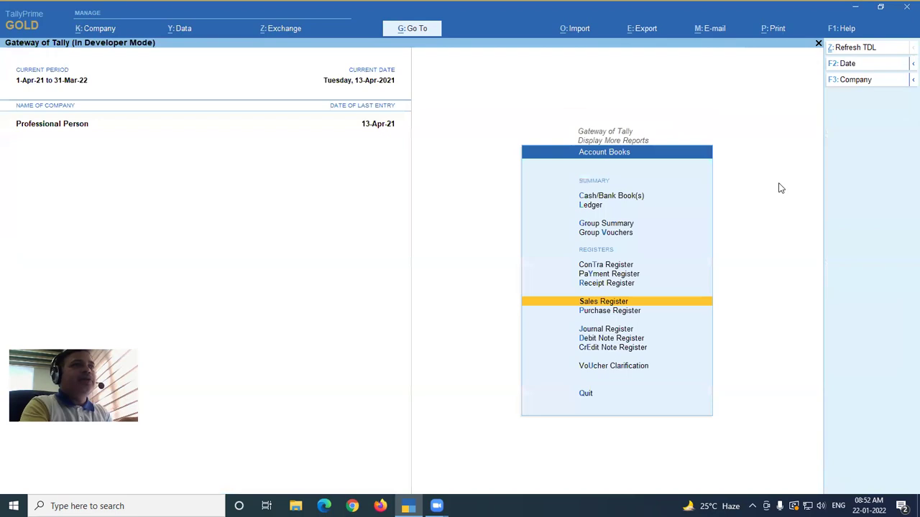
key("F11")
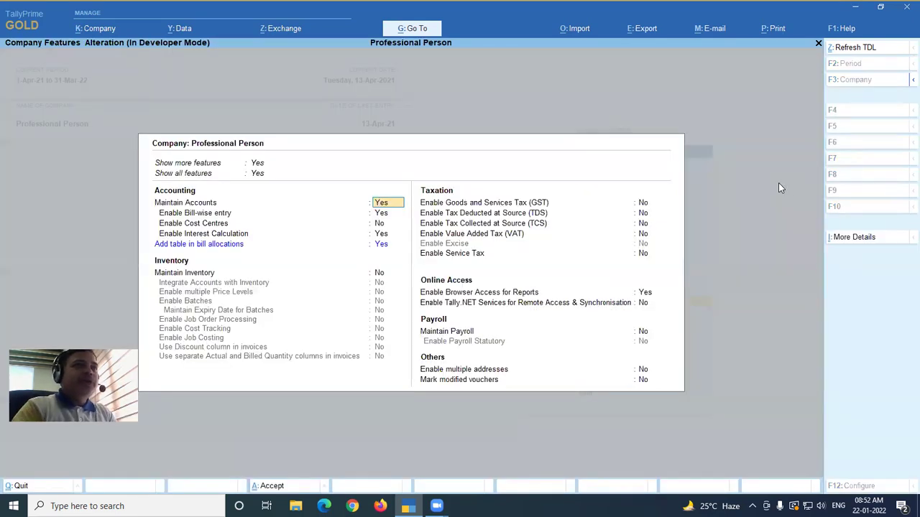
key("Down")
key("Down")
key("Down")
key("Down")
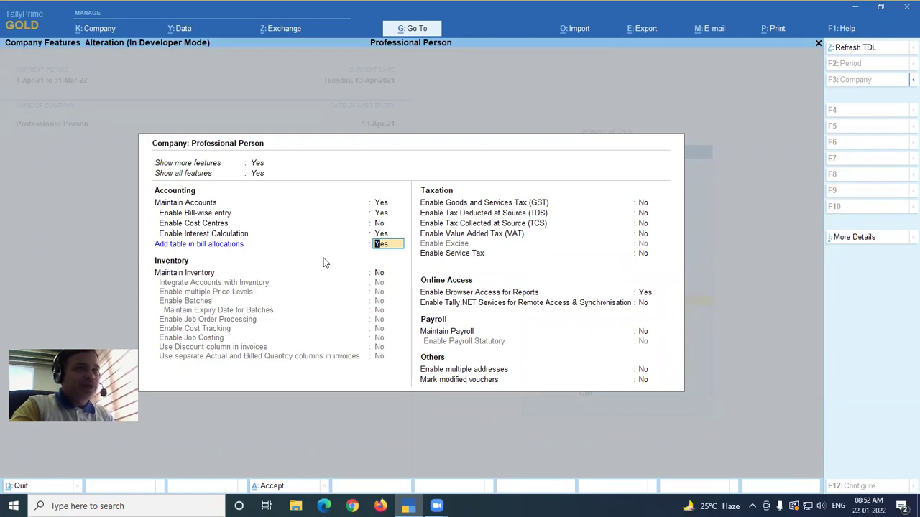
Review the list of headings defined for the bill allocation table, and quit the company features.
key("Return")
key("Down")
key("Down")
key("Down")
key("Down")
key("Down")
key("Down")
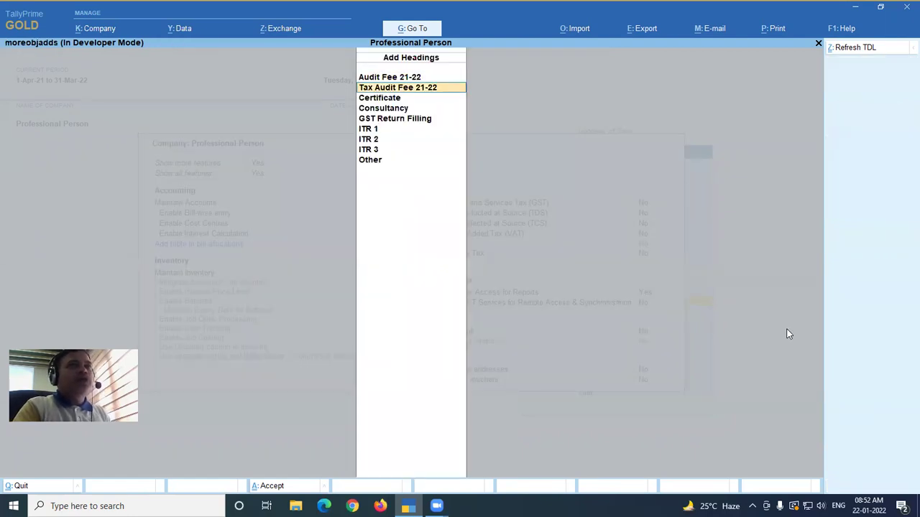
key("Down")
key("Down")
key("Down")
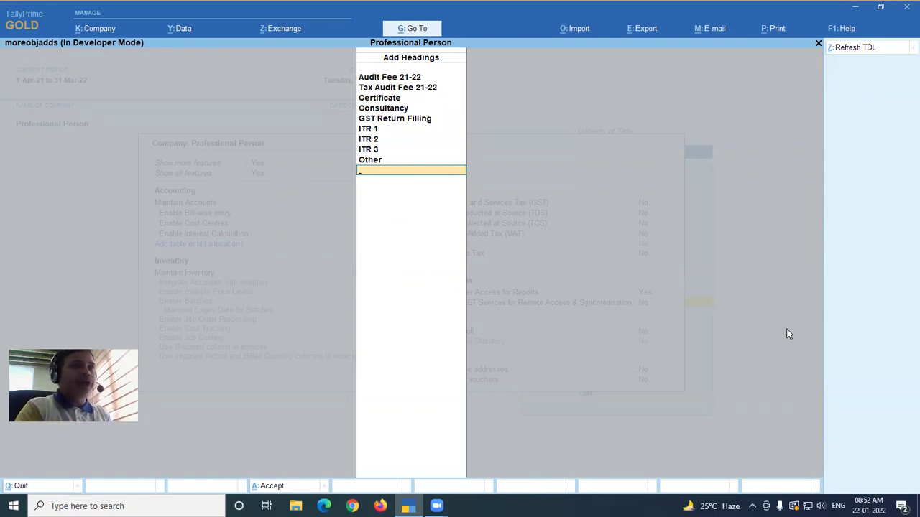
key("Return")
key("Escape")
key("y")
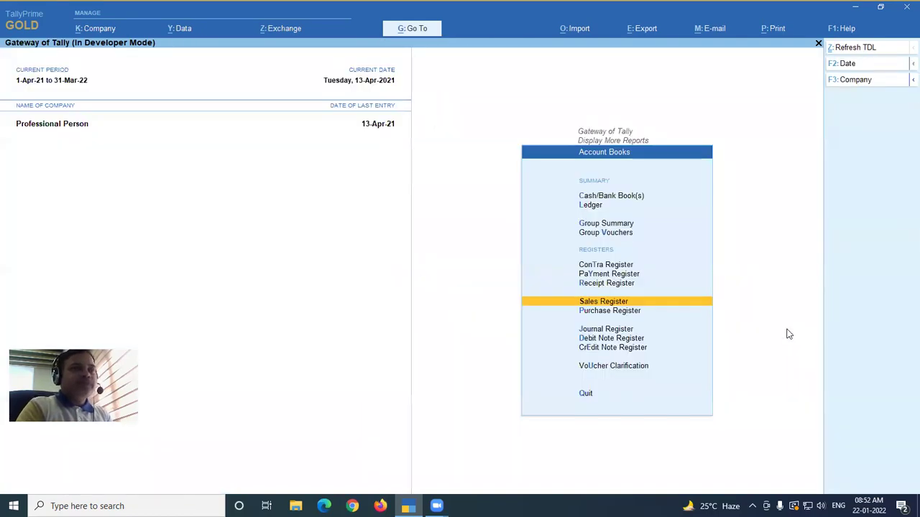
Open the Bills Receivable report from the outstanding statements of accounts.
key("Escape")
key("Escape")
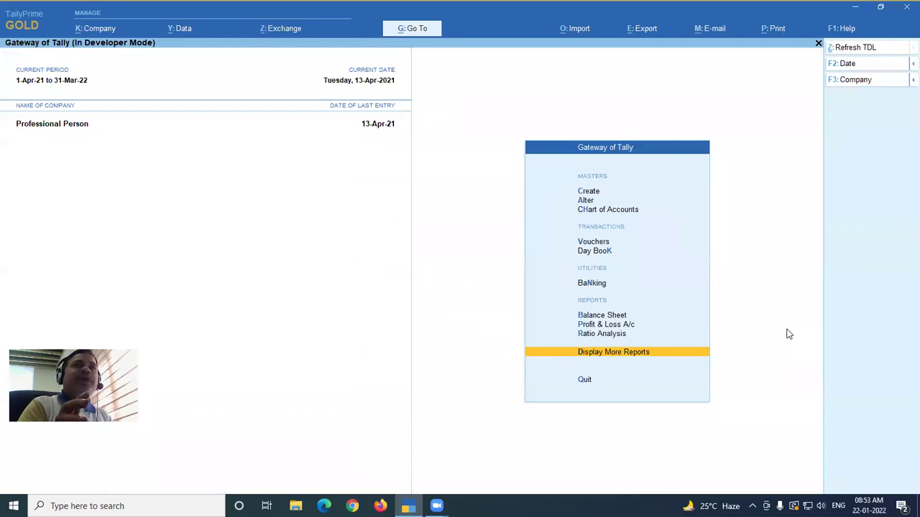
key("Return")
key("Down")
key("Down")
key("Down")
key("Down")
key("Down")
key("Return")
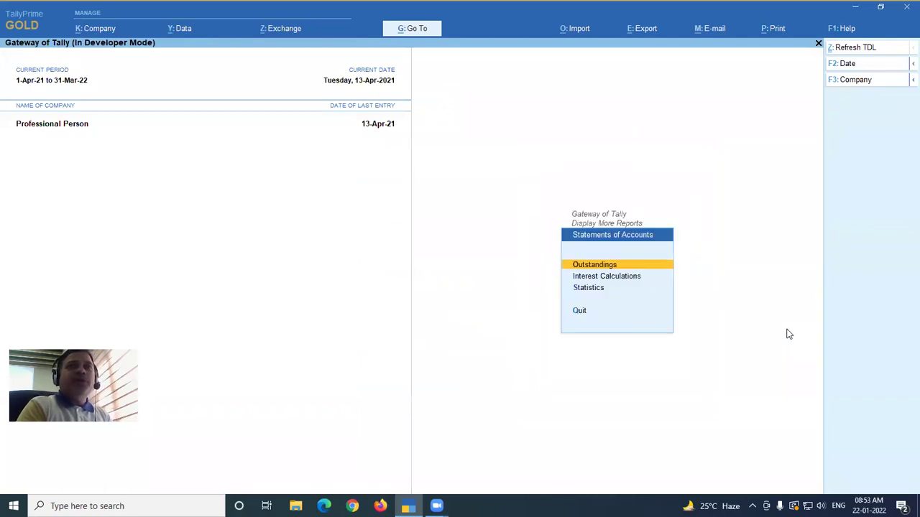
key("Return")
key("Return")
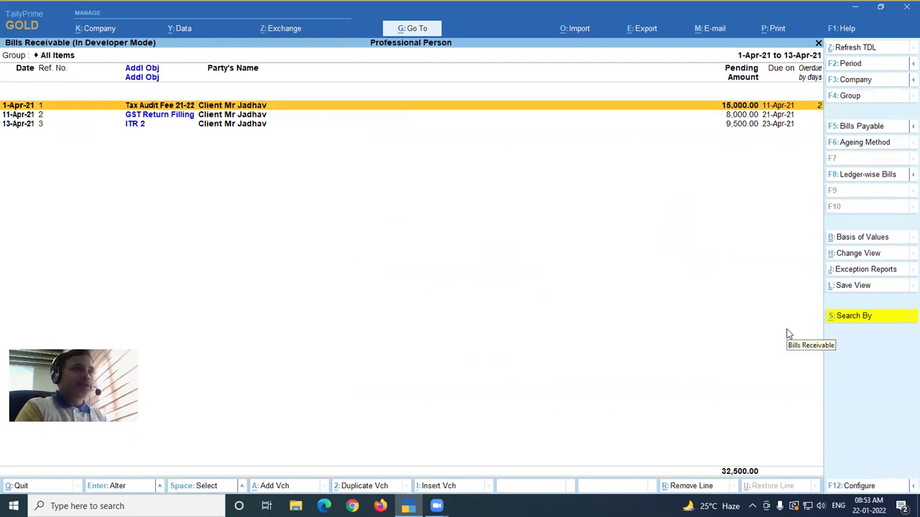
Examine the additional type, pending amount and due date of each bill in the Bills Receivable report.
key("Down")
key("Down")
key("Up")
key("Up")
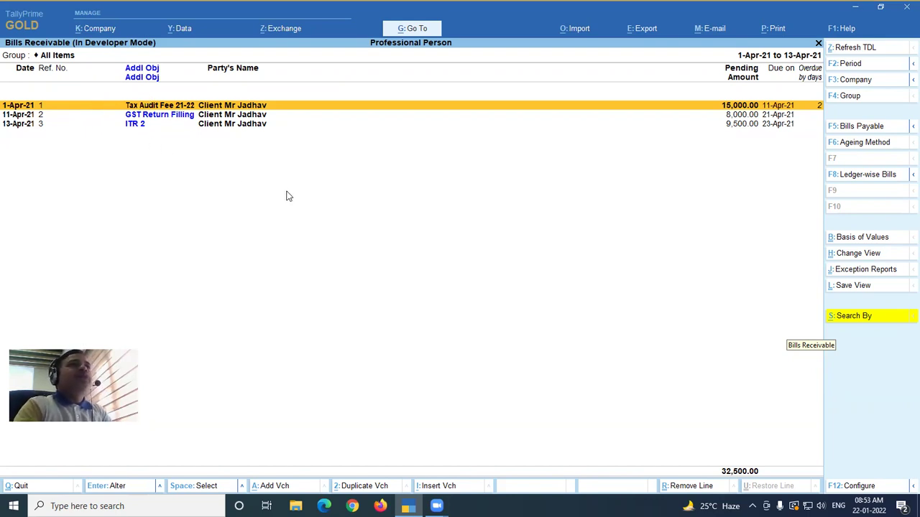
key("Down")
key("Down")
key("Up")
key("Up")
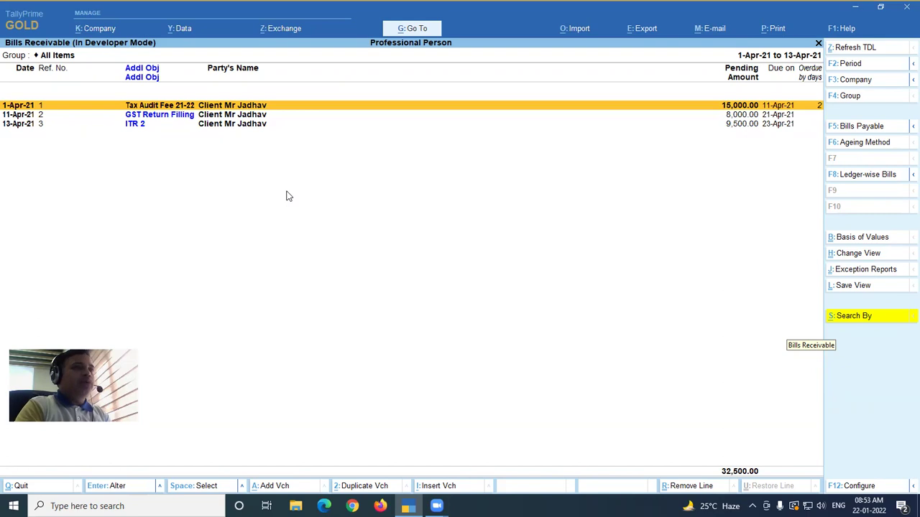
Leave the Bills Receivable report and open the Day Book.
key("Escape")
key("Escape")
key("Escape")
key("Escape")
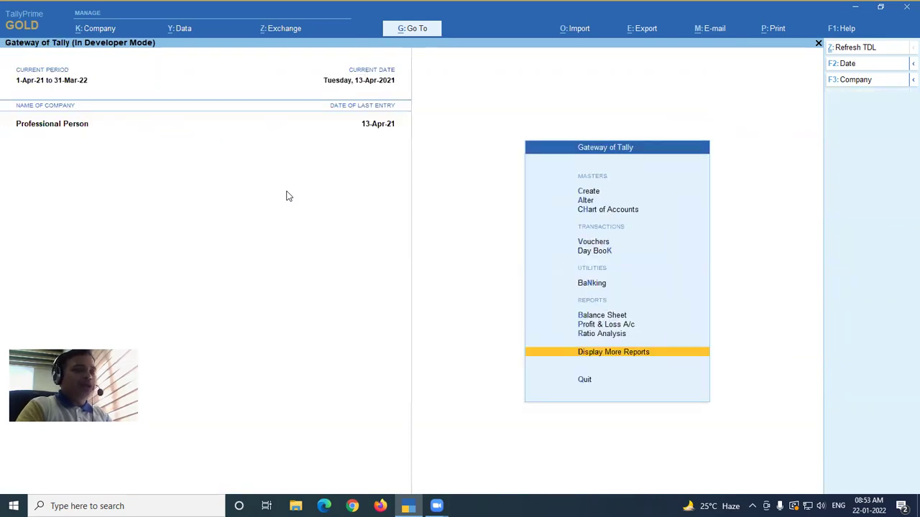
key("Return")
key("Return")
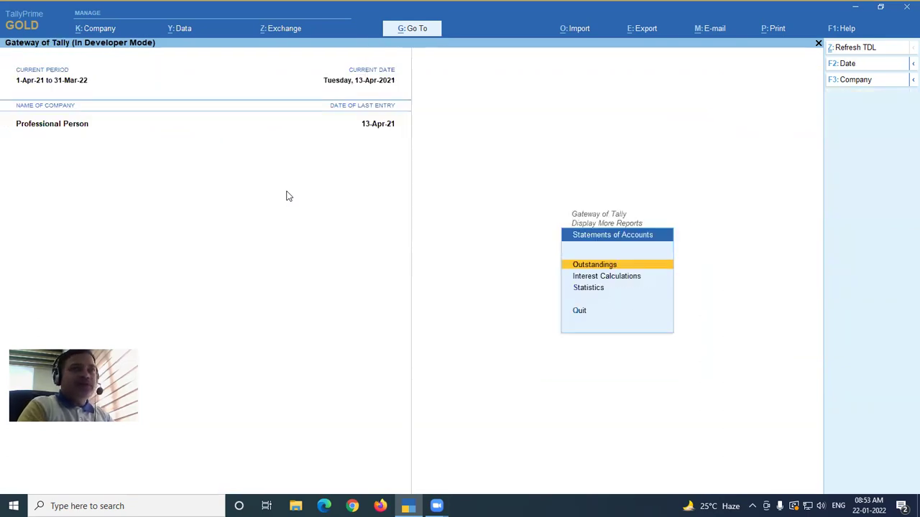
key("Escape")
key("d")
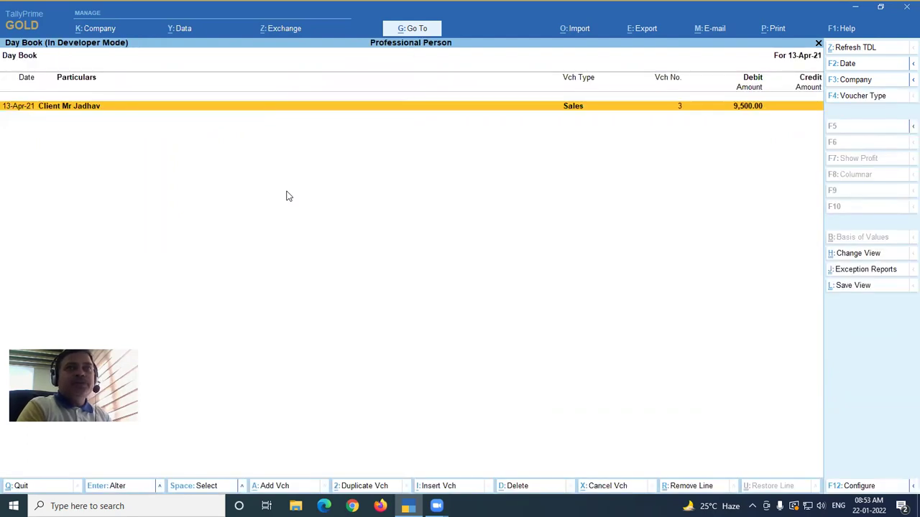
Set the Day Book period to start from 1-Apr-21 and end on 13-Apr-21.
key("alt+F2")
type("1")
key("Return")
key("Return")
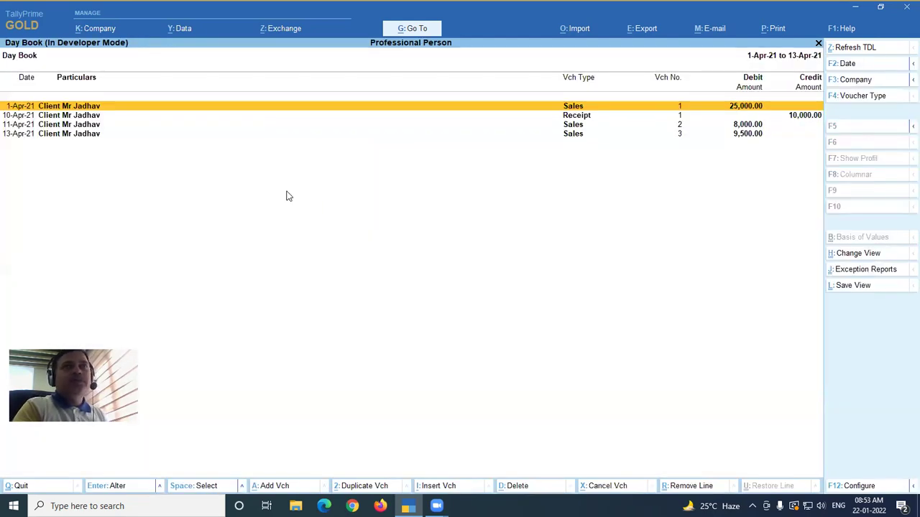
Open the 10-Apr-21 receipt voucher from the Day Book and go through its fields to the narration.
key("Down")
key("Return")
key("Return")
key("Return")
key("Return")
key("Return")
key("Return")
key("Return")
key("Return")
key("Return")
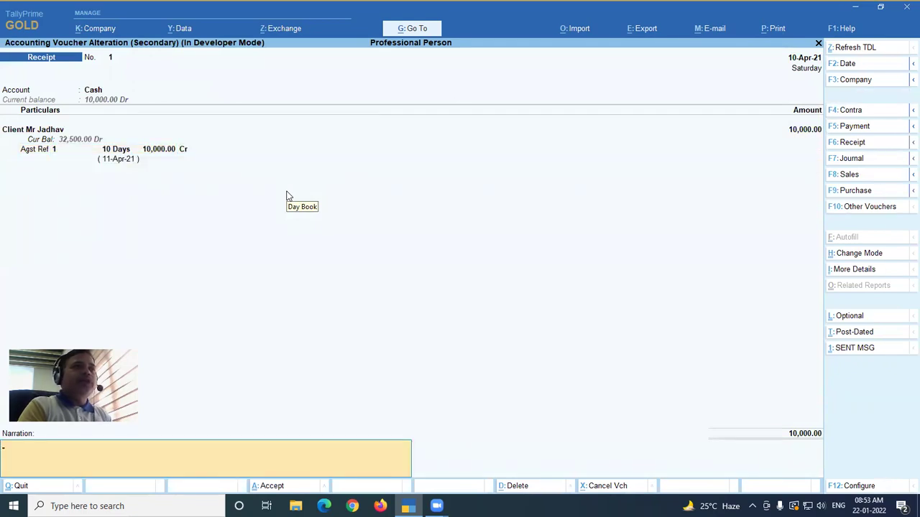
Check the additional type shown for the pending bill in the receipt's Agst Ref allocation, and accept the voucher.
key("Return")
key("BackSpace")
key("BackSpace")
key("BackSpace")
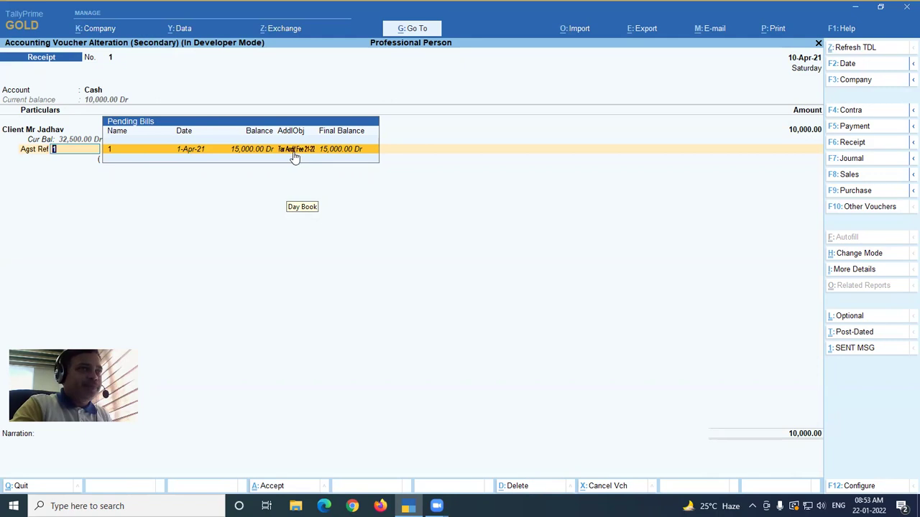
key("Return")
key("ctrl+a")
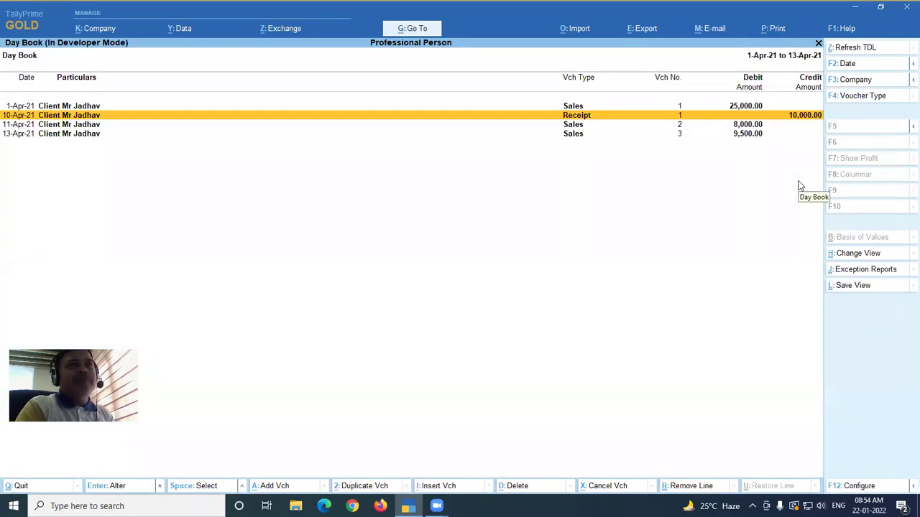
key("Down")
key("Up")
key("Up")
key("space")
key("shift+Down")
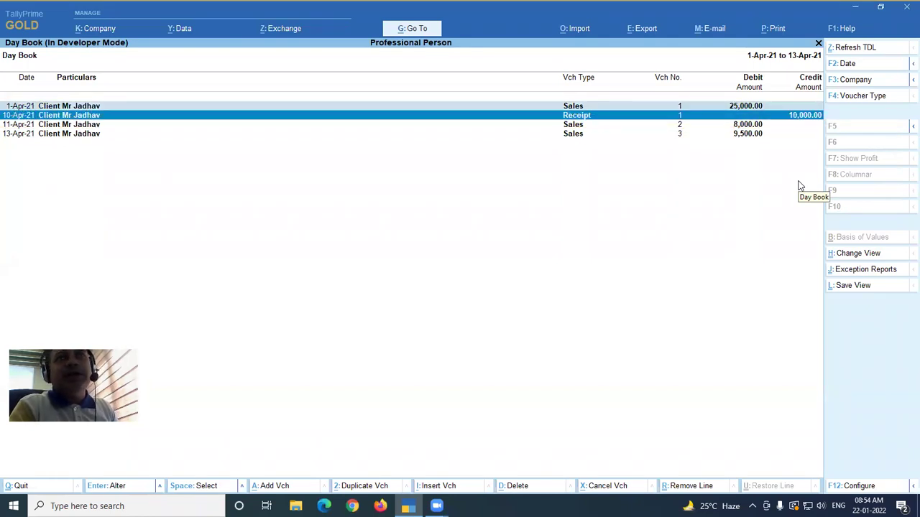
key("Up")
key("space")
key("Down")
key("space")
key("Down")
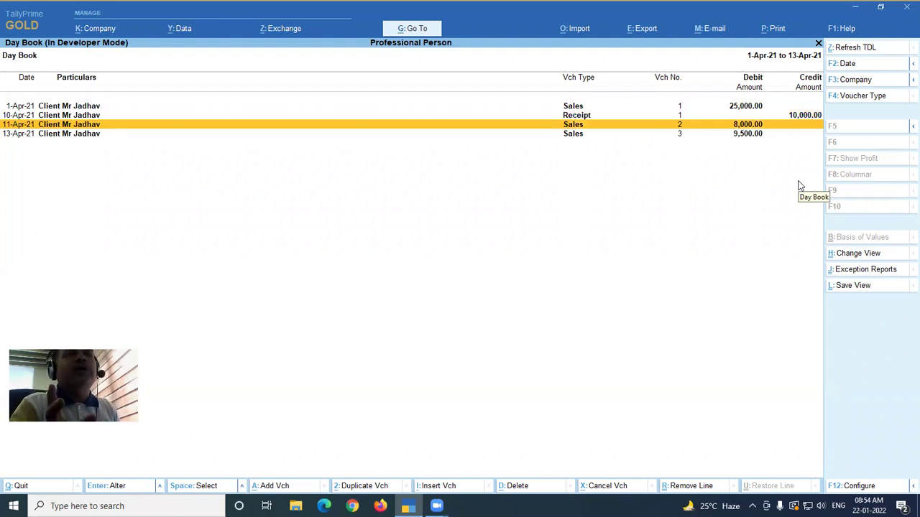
Leave the Day Book and start a new receipt voucher in the Cash account, crediting the client's ledger with 2000.
key("Escape")
key("Escape")
key("Escape")
key("Escape")
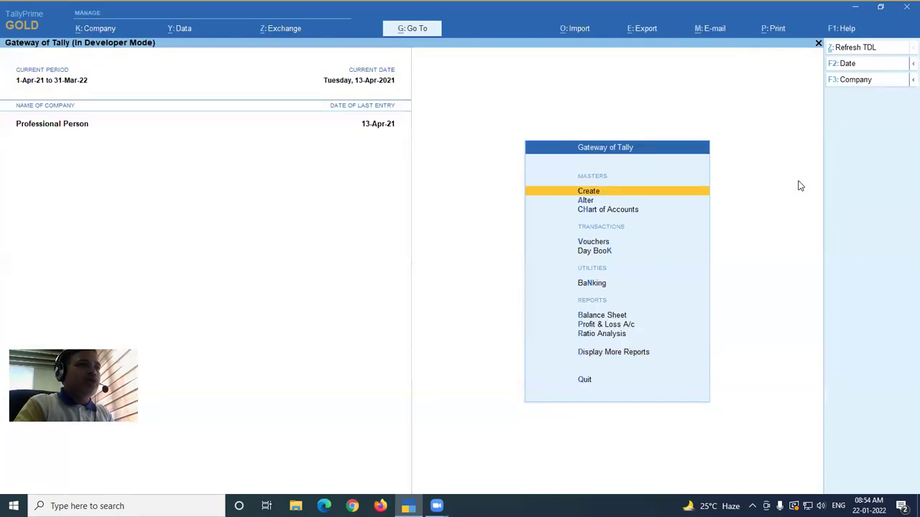
key("v")
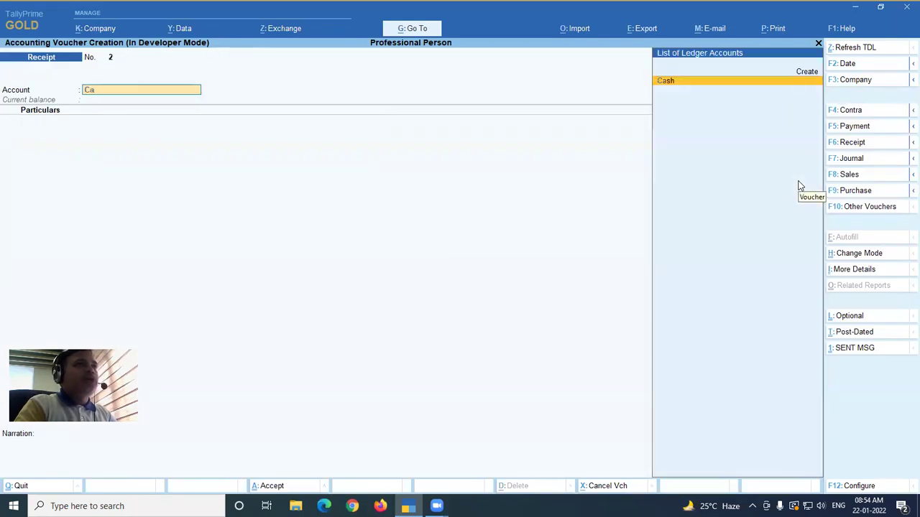
key("Return")
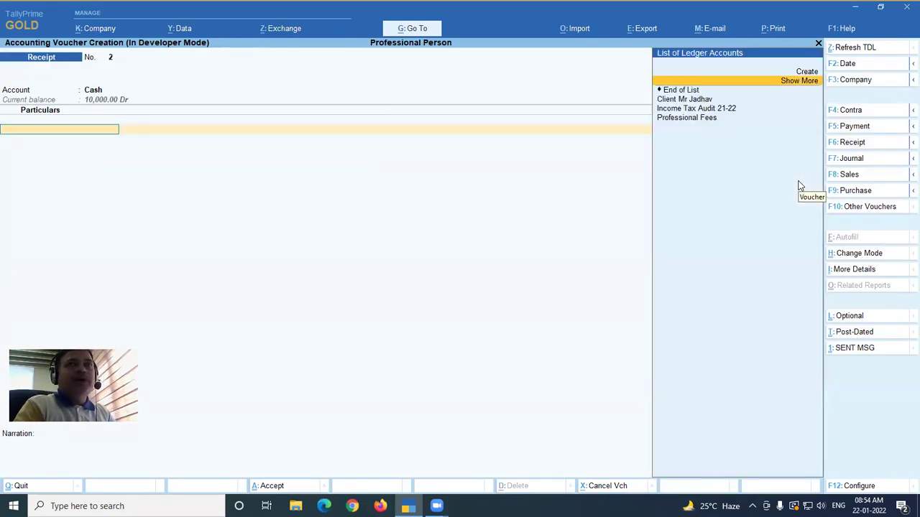
key("Return")
type("2000")
key("Return")
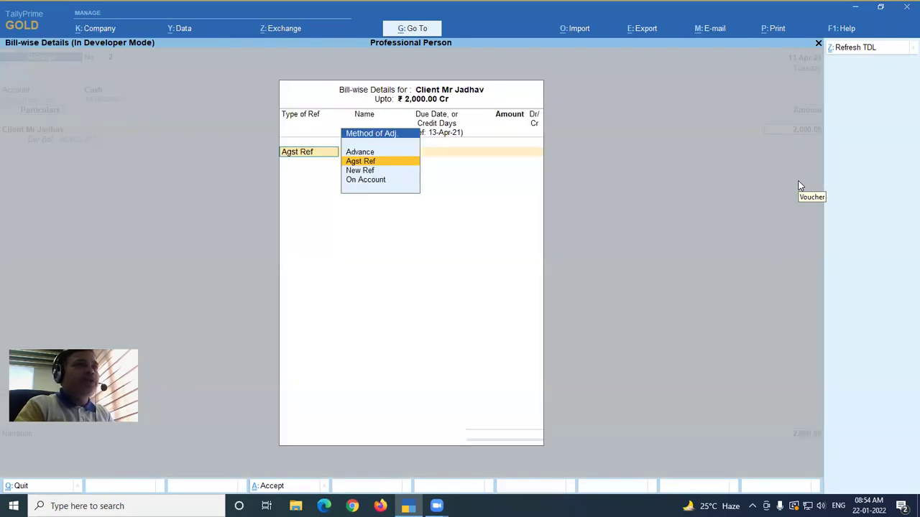
Allocate the receipt as Agst Ref to pending bill 2, GST Return Filling, for 2,000.00 Cr and save the voucher.
key("Return")
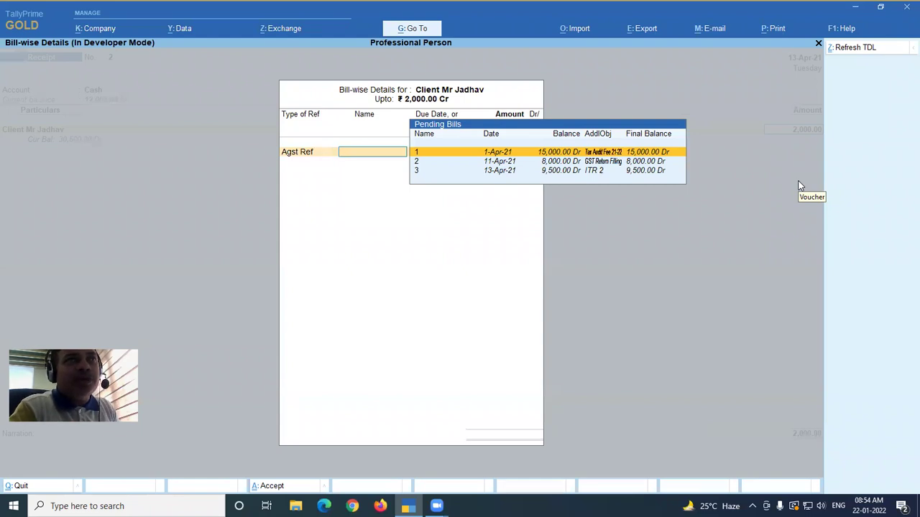
key("Down")
key("Down")
key("Up")
key("Up")
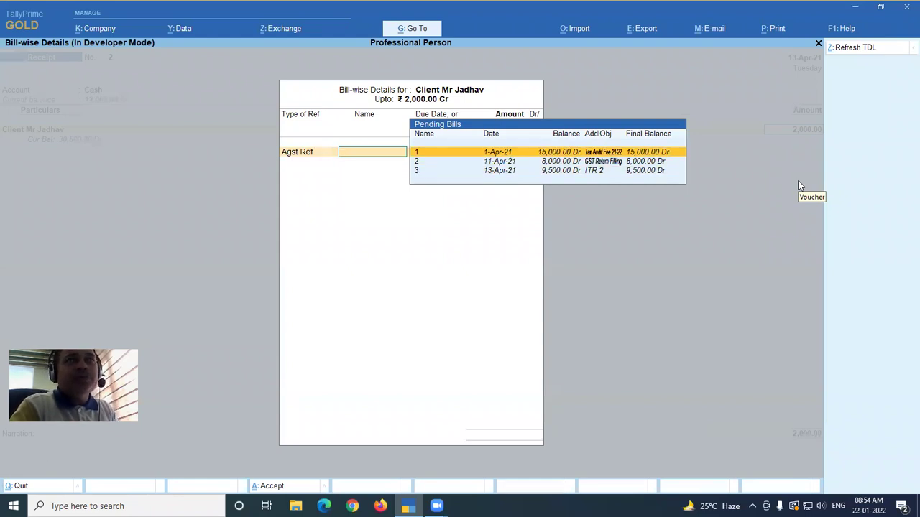
key("Down")
key("Down")
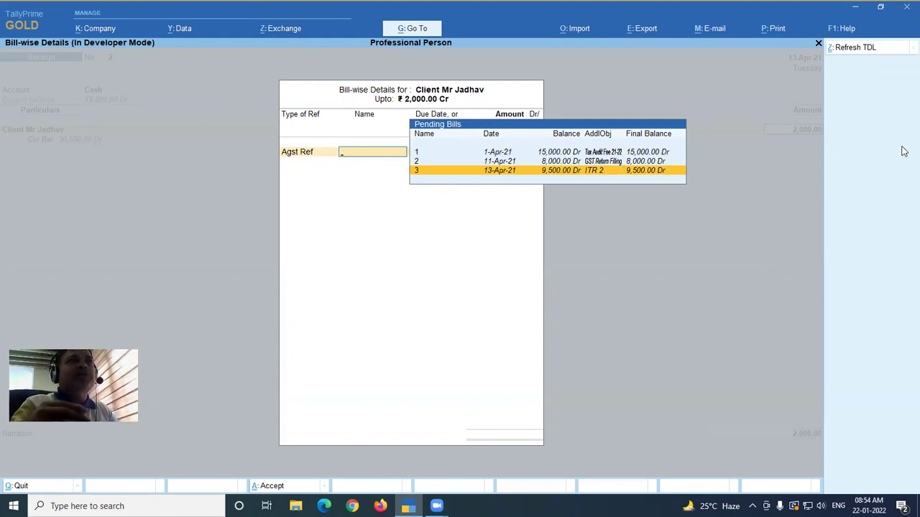
key("Up")
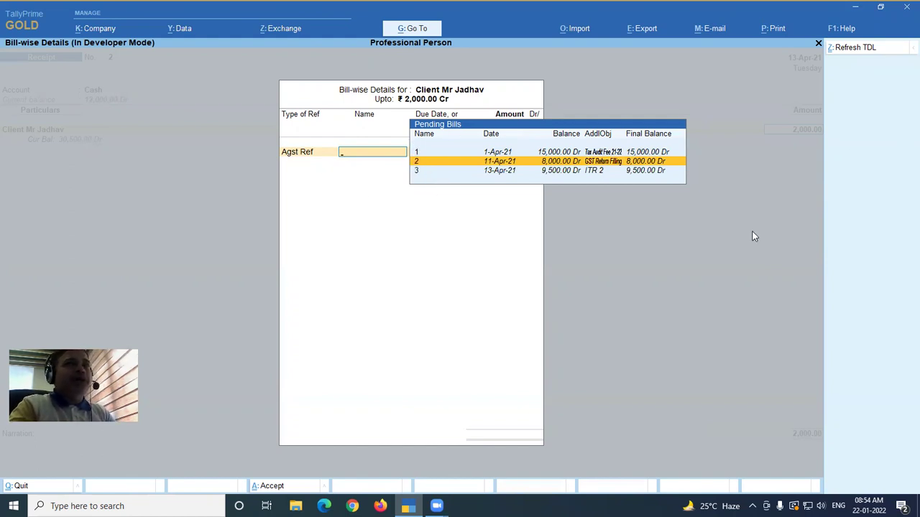
key("Return")
key("Return")
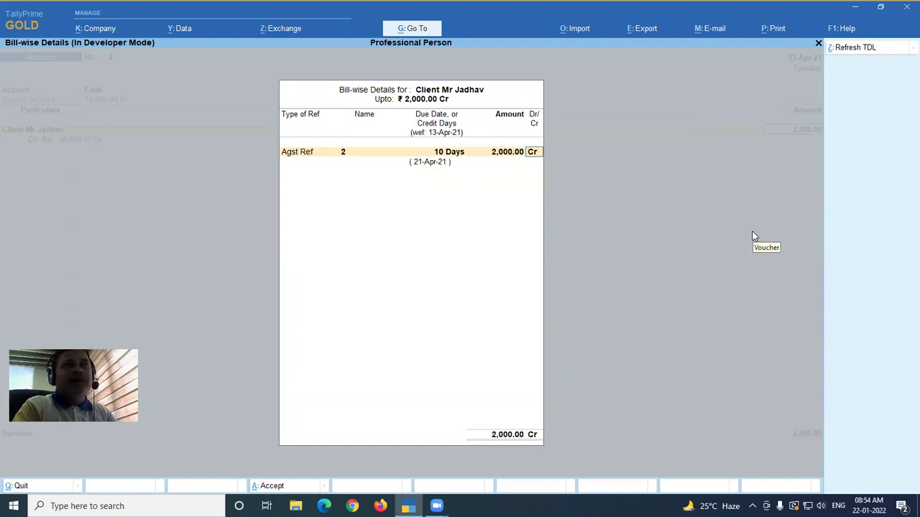
key("Return")
key("Return")
key("Return")
Leave voucher entry and open the Bills Receivable report to check the GST Return Filling bill.
key("Escape")
key("Return")
key("d")
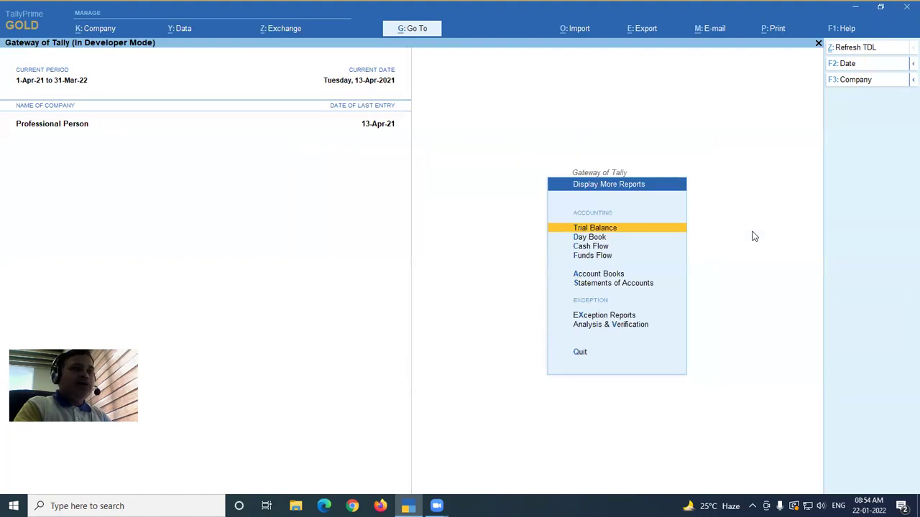
key("s")
key("o")
key("r")
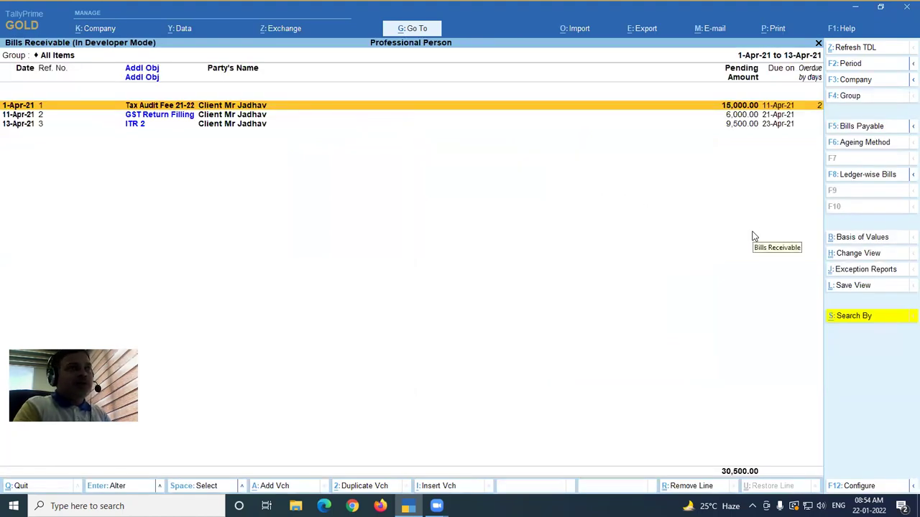
key("Down")
key("Down")
key("Up")
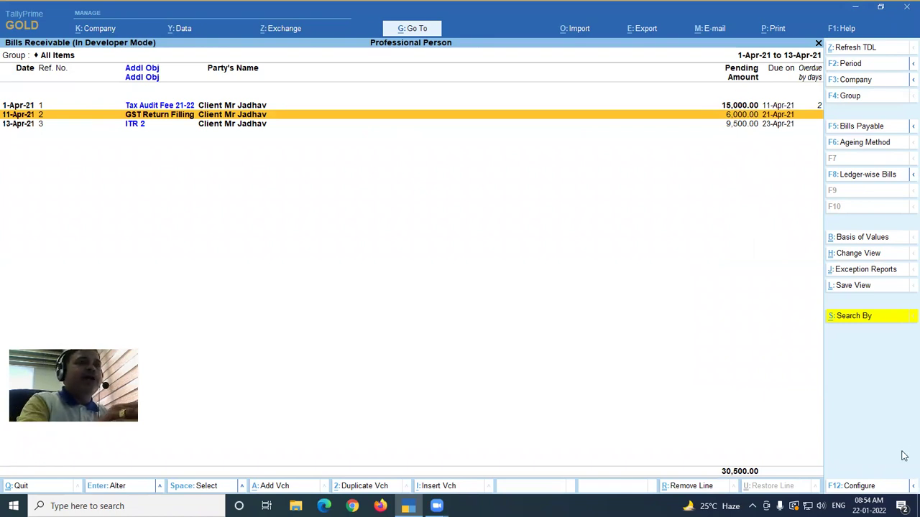
Configure the Bills Receivable report with Show Opening Amount set to Yes.
key("F12")
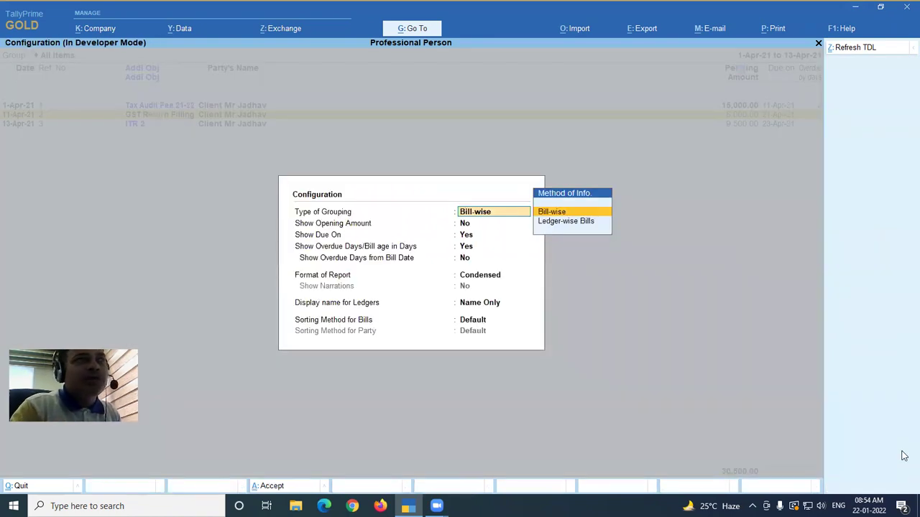
key("Return")
type("y")
key("Return")
key("Return")
key("Return")
key("Return")
key("Return")
key("Return")
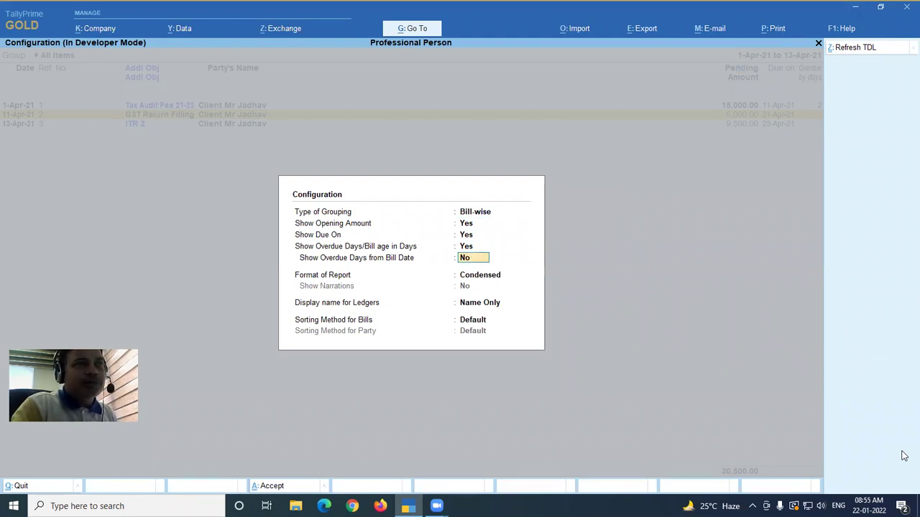
key("Return")
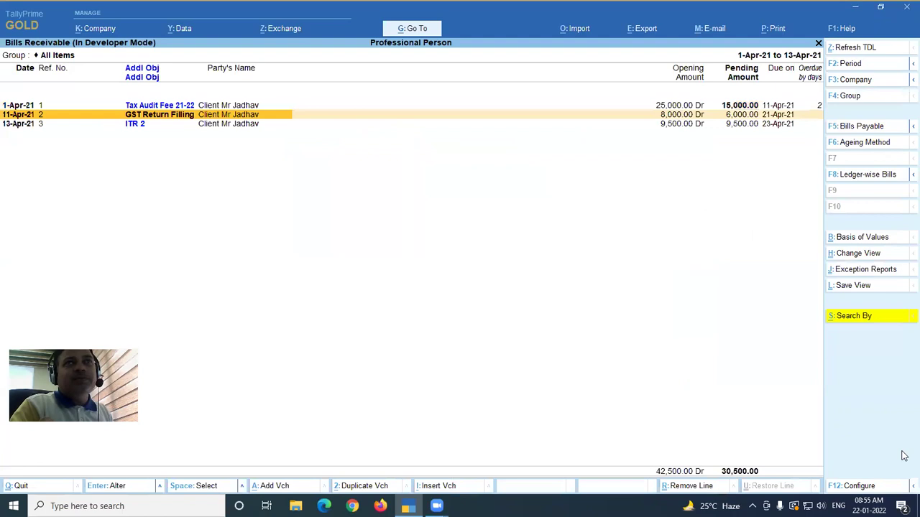
Compare the opening and pending amounts of the Tax Audit Fee 21-22, GST Return Filling and ITR 2 bills.
key("Up")
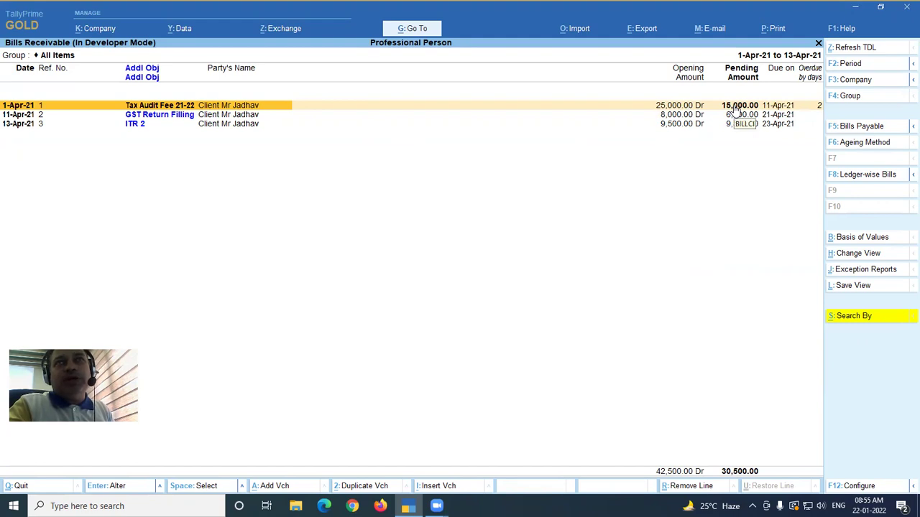
left_click(672, 116)
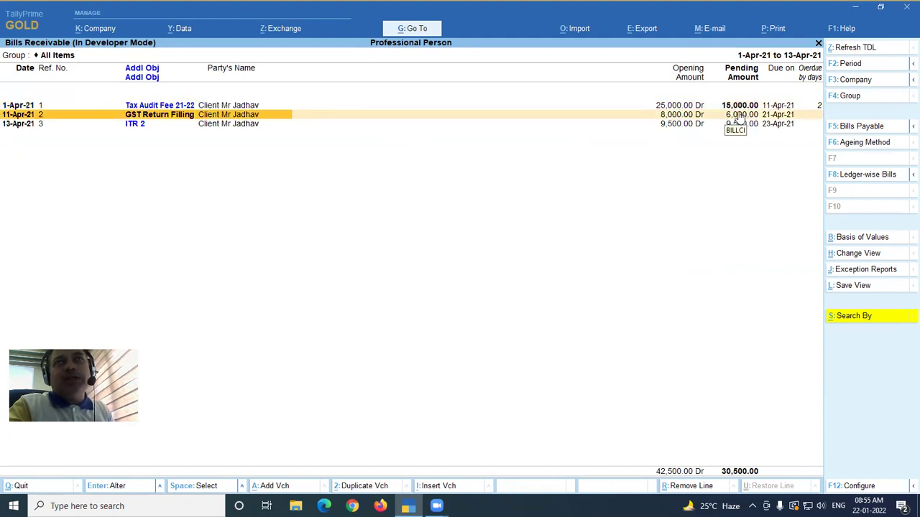
left_click(686, 124)
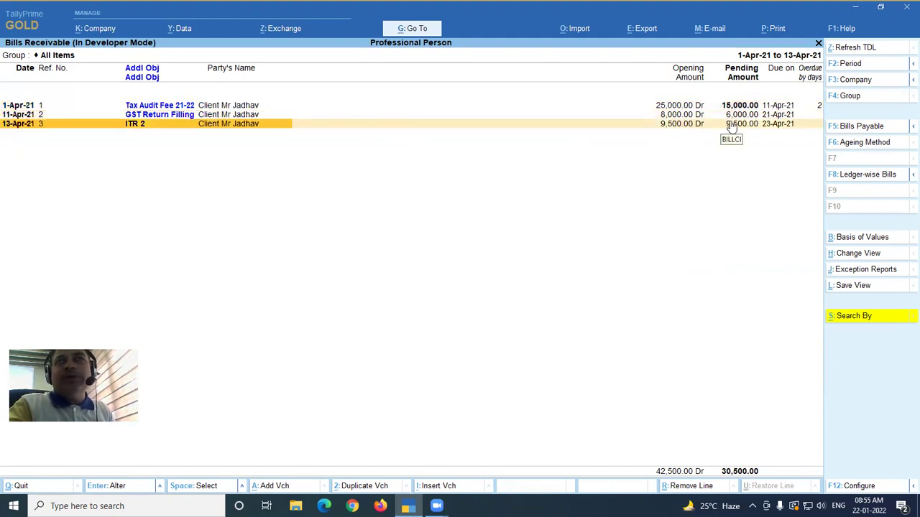
Switch the Bills Receivable report to the detailed view and review the sales and receipt vouchers under each bill.
key("alt")
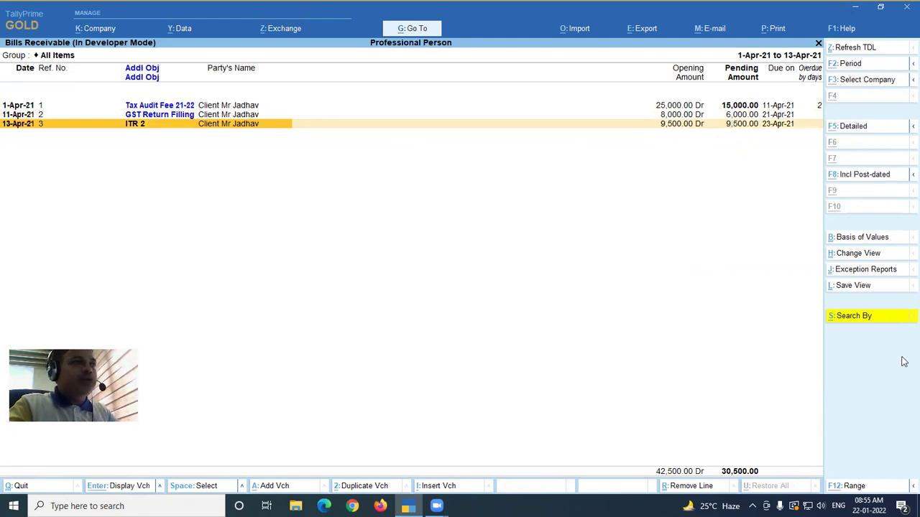
key("alt+F5")
key("Up")
key("Up")
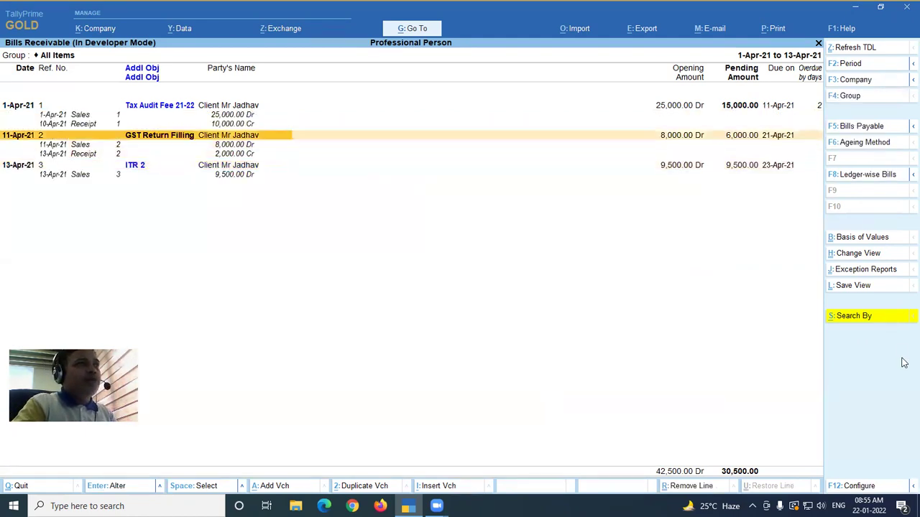
key("Down")
key("Down")
key("Up")
key("Up")
key("Up")
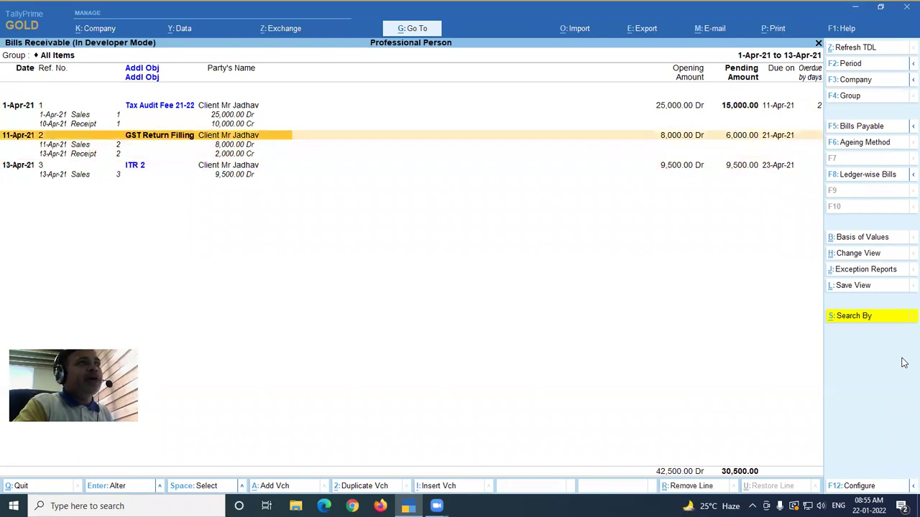
key("Down")
key("Up")
key("Down")
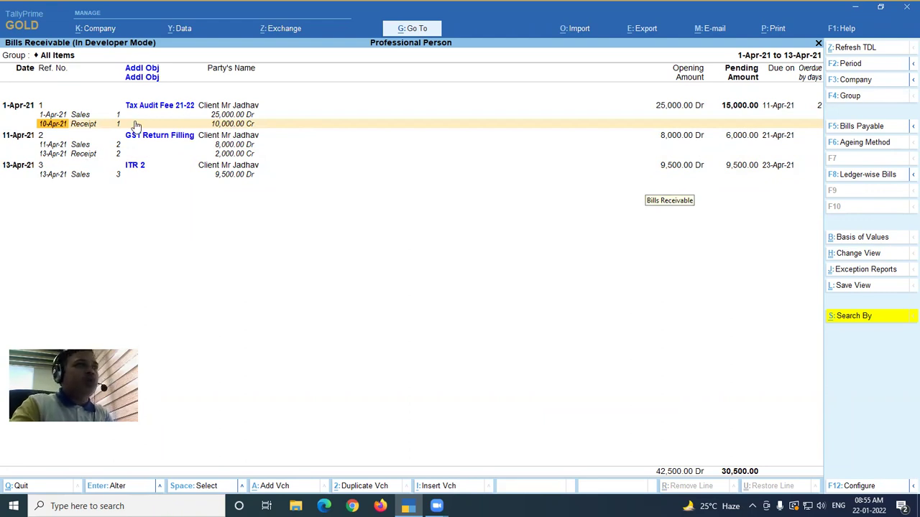
left_click(138, 167)
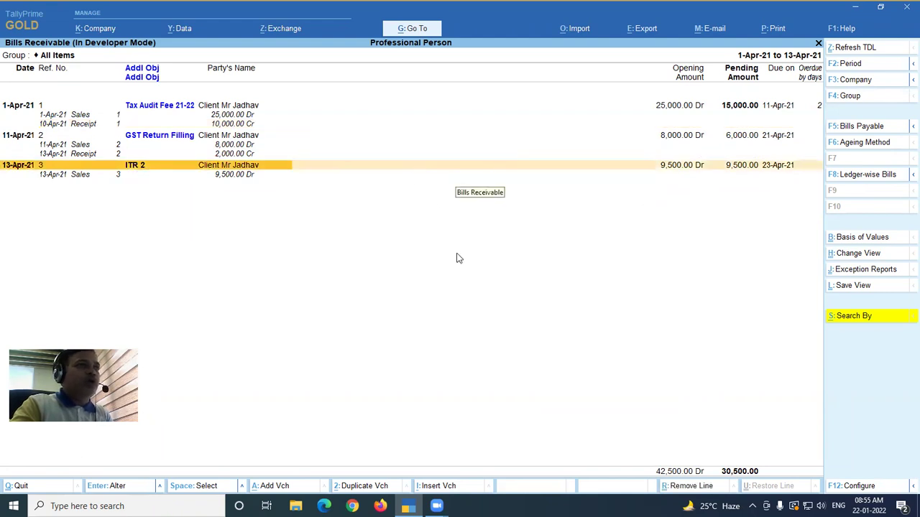
Filter the Bills Receivable report by the additional type Tax Audit Fee 21-22.
left_click(852, 318)
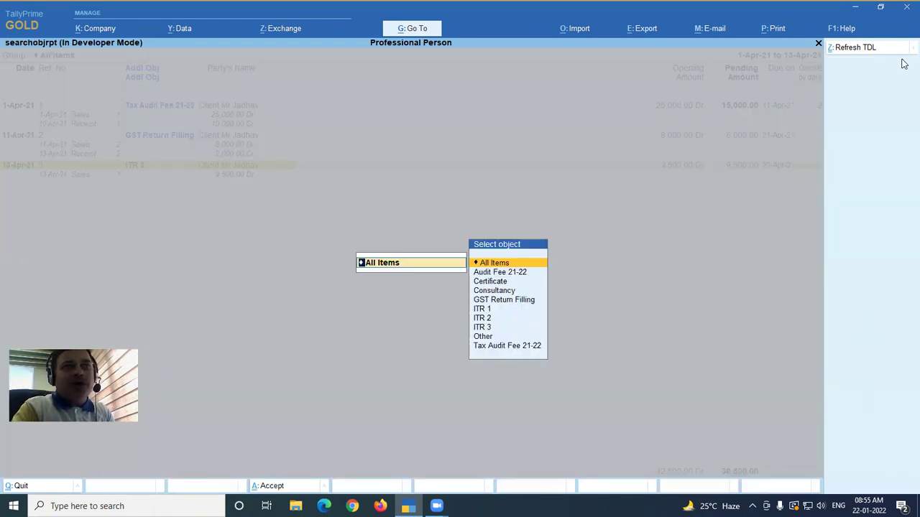
key("Down")
key("Down")
key("Down")
key("Down")
key("Down")
key("Down")
key("Down")
key("Down")
key("Down")
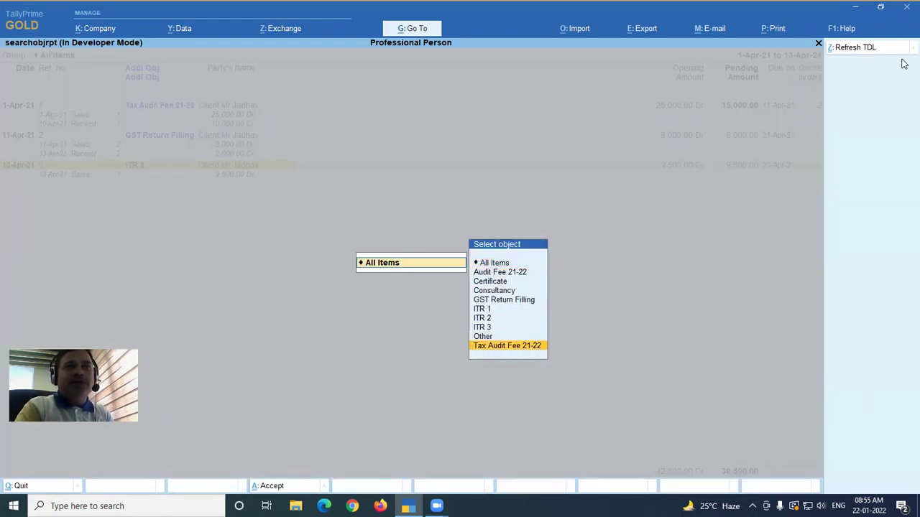
key("Return")
key("Return")
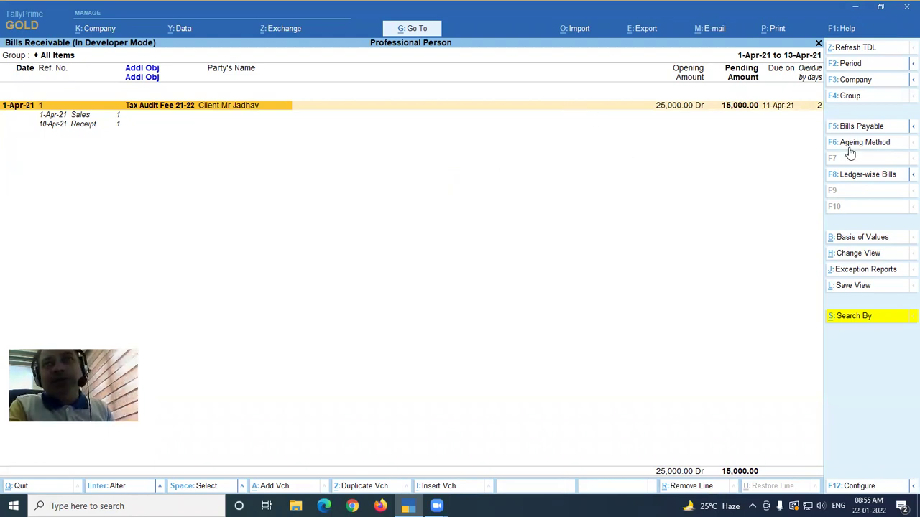
Reopen the Bills Receivable report without the filter and switch it to Ledger-wise Bills.
key("Escape")
key("Return")
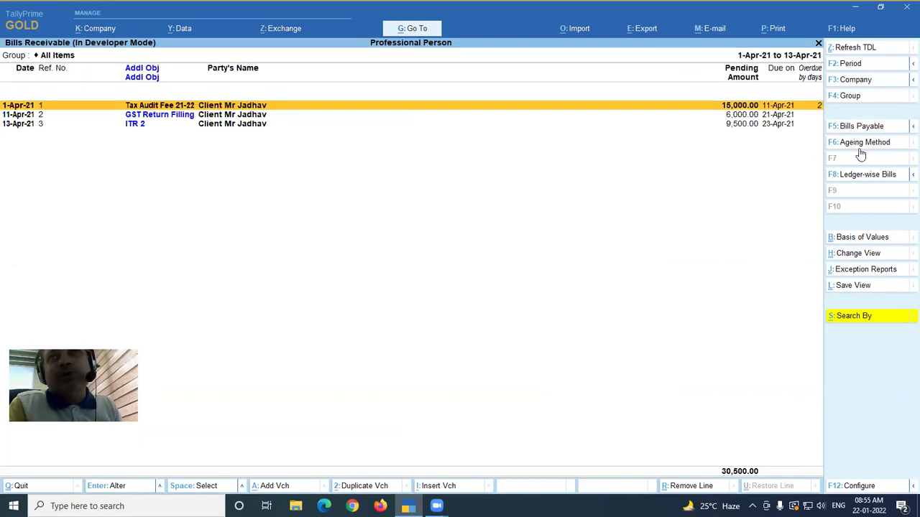
left_click(887, 182)
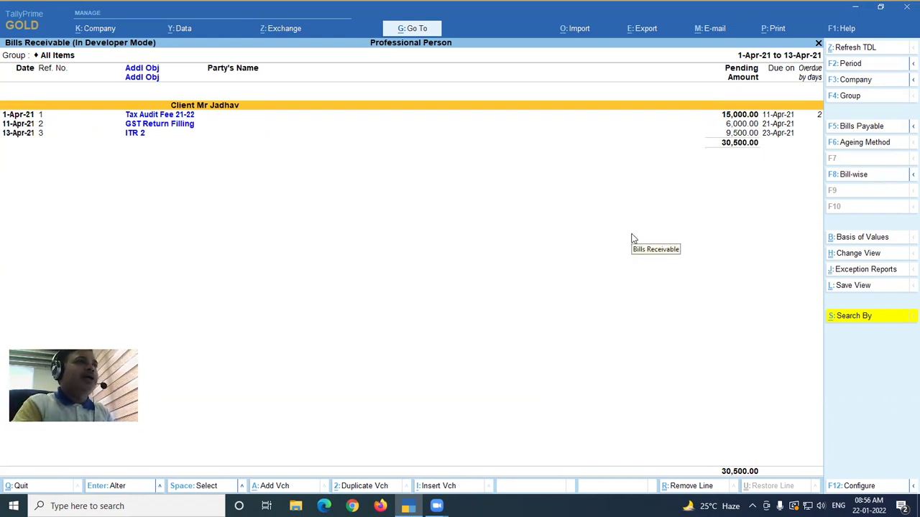
key("Down")
key("Down")
key("Down")
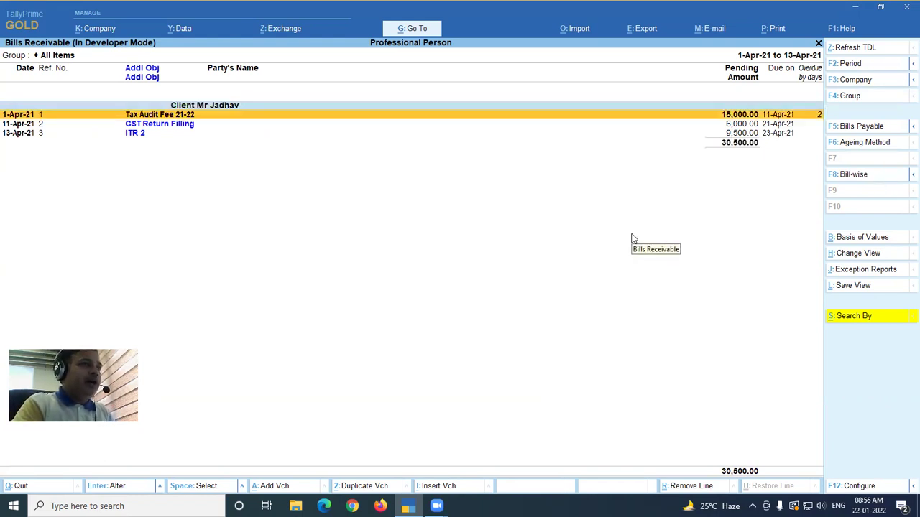
Switch the Bills Receivable report to the bill-wise view and return it to the ledger-wise view to compare both layouts.
key("Up")
key("Up")
key("Up")
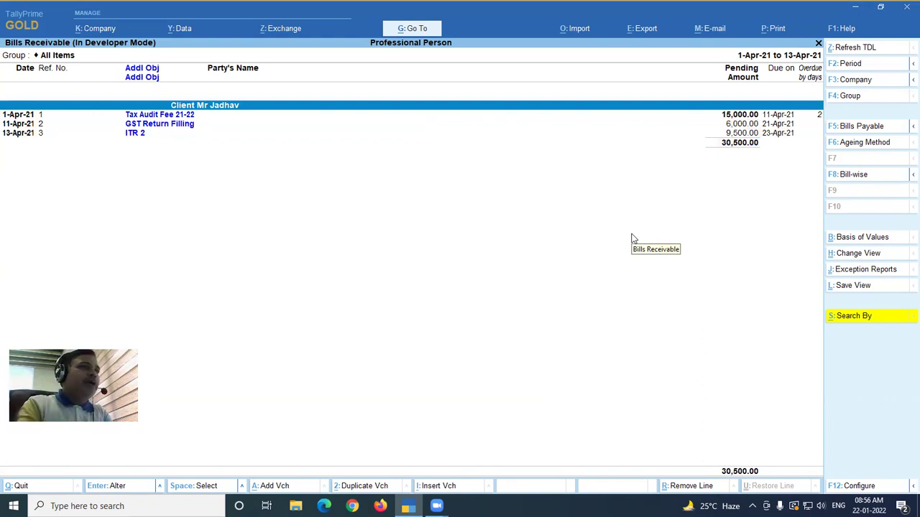
left_click(174, 147)
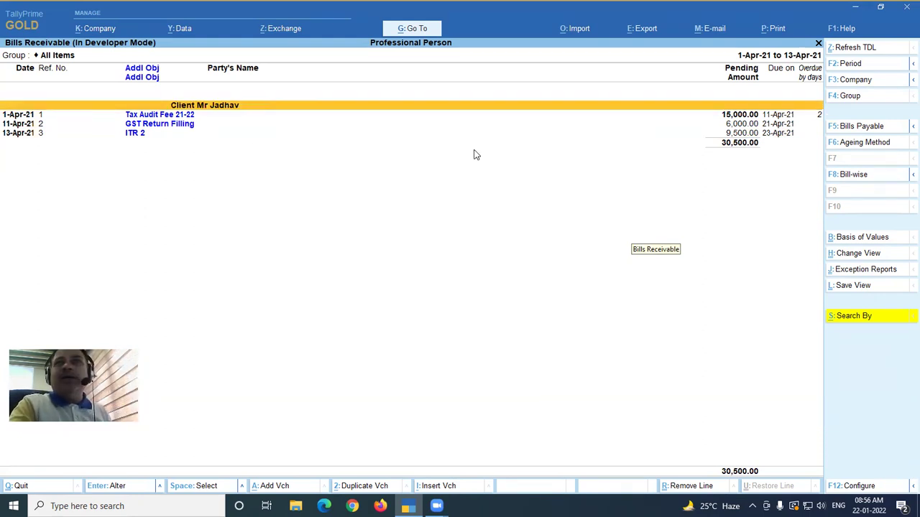
left_click(848, 177)
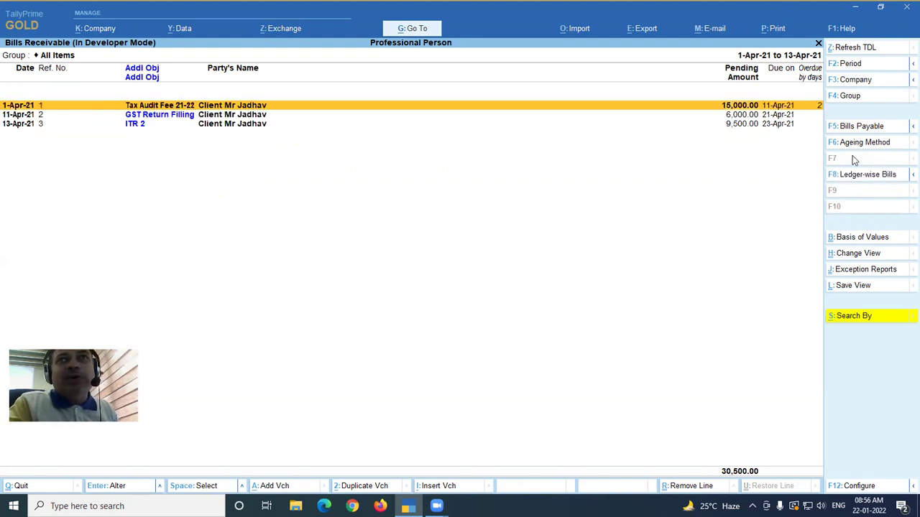
left_click(879, 174)
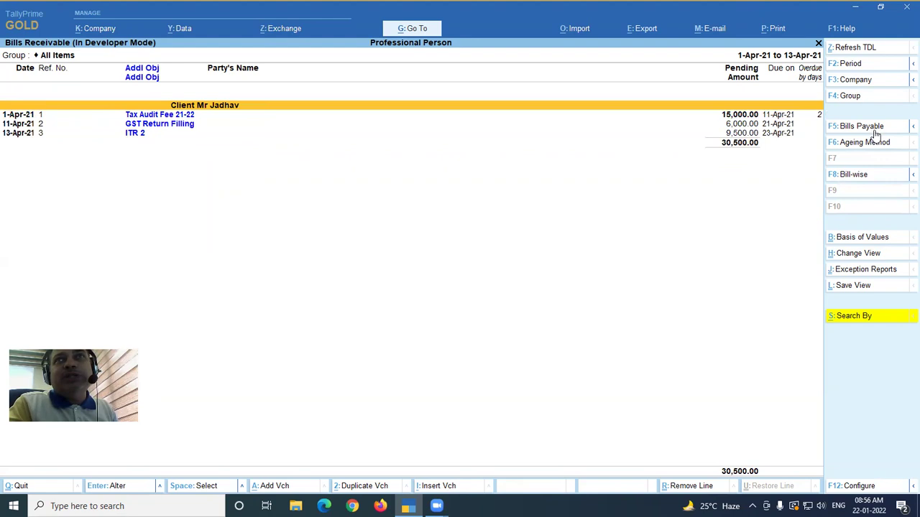
Apply ageing by bill date to the Bills Receivable report with periods 0 to 30, 30 to 60, 60 to 90 and over 90 days.
left_click(865, 142)
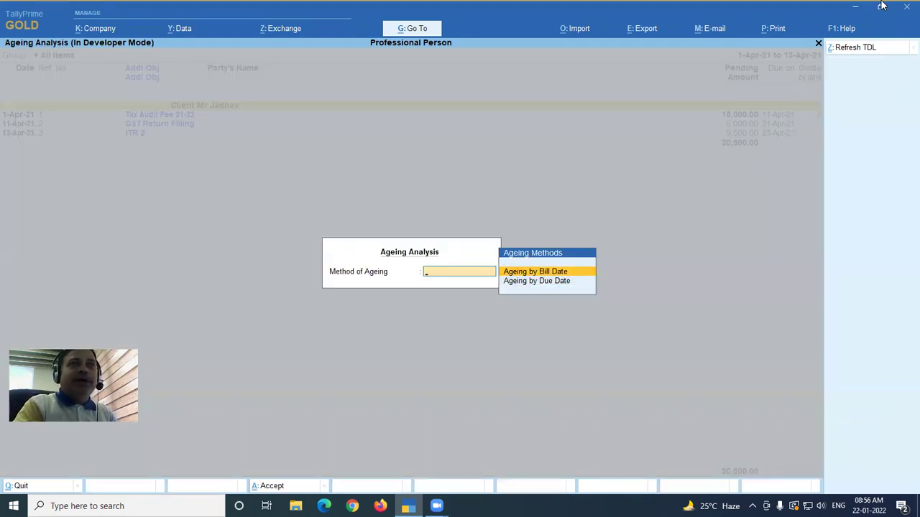
key("Return")
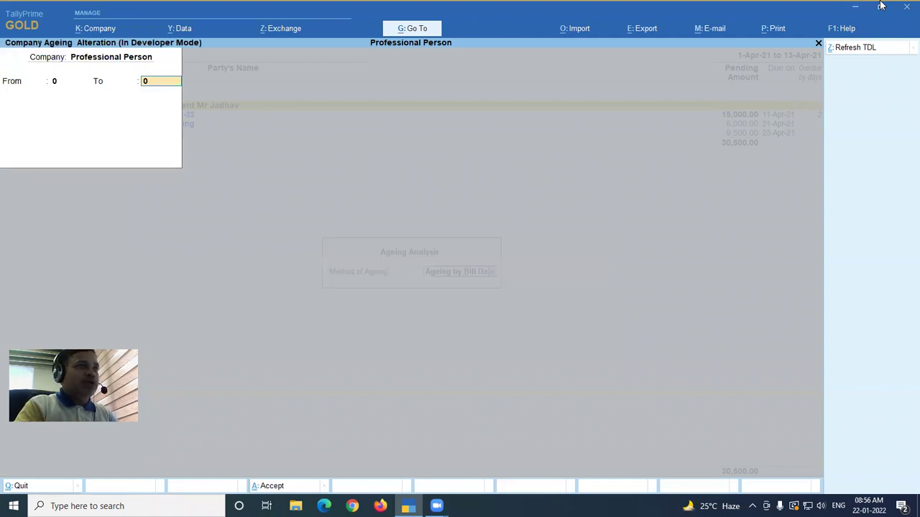
type("30")
key("Return")
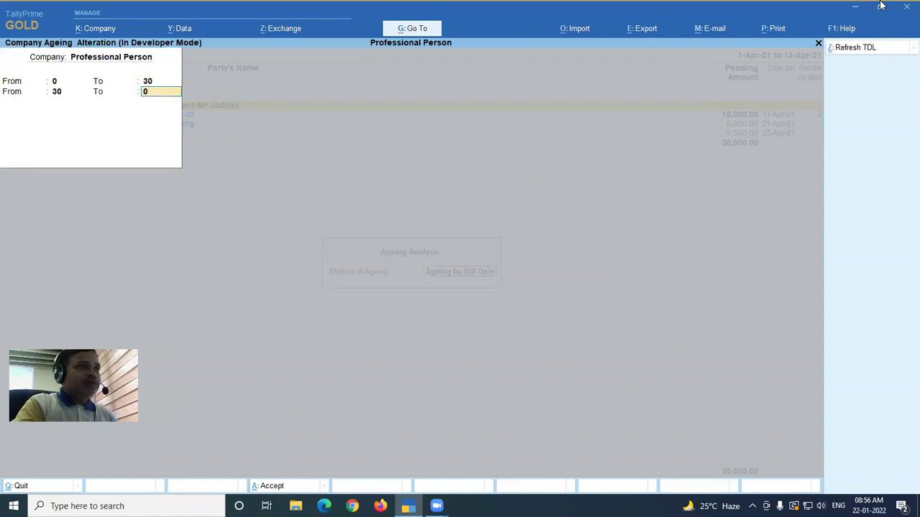
type("60")
key("Return")
type("9,50")
key("Return")
key("Return")
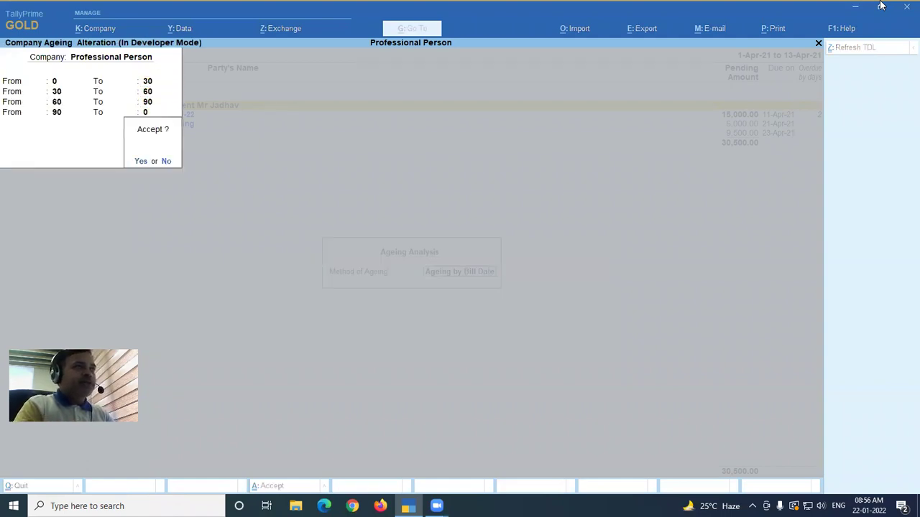
key("Return")
Examine the ageing columns and due dates for the Tax Audit Fee 21-22, GST Return Filling and ITR 2 bills.
key("Down")
key("Down")
key("Down")
key("Up")
key("Up")
key("Up")
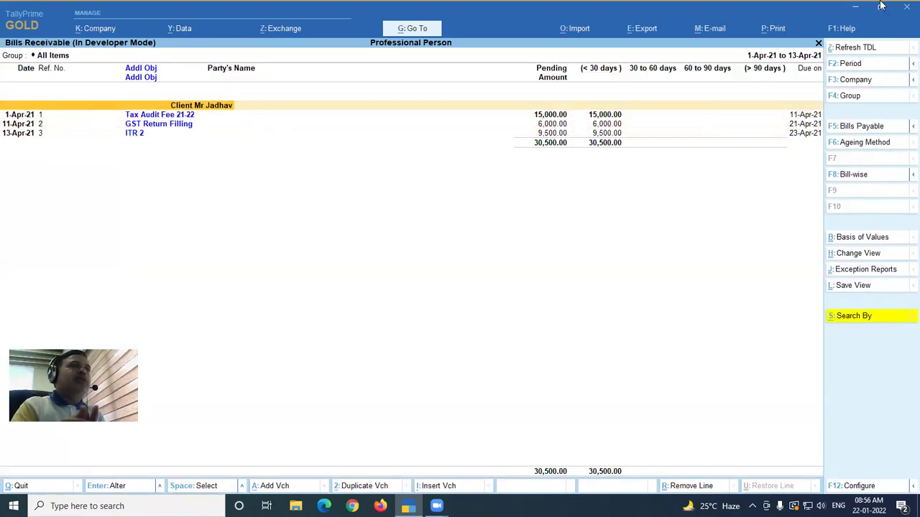
key("Down")
key("Down")
key("Down")
key("Down")
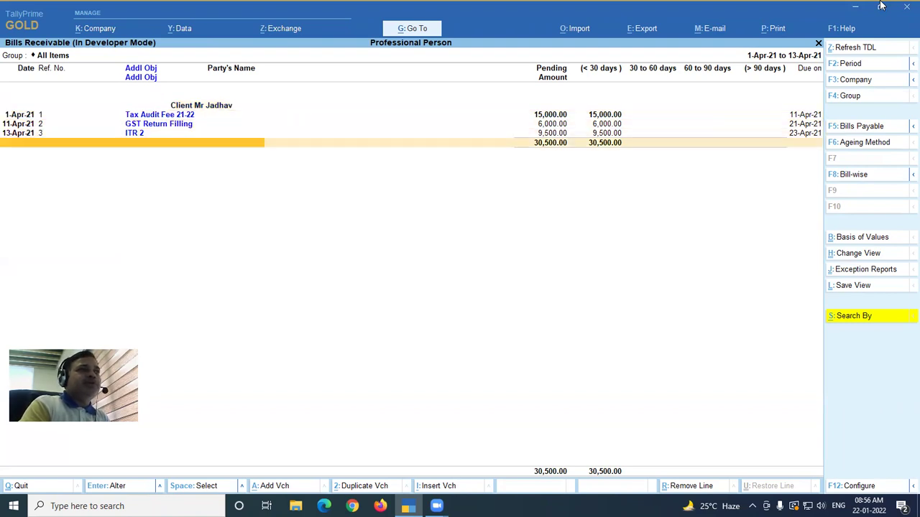
key("Up")
key("Up")
key("Up")
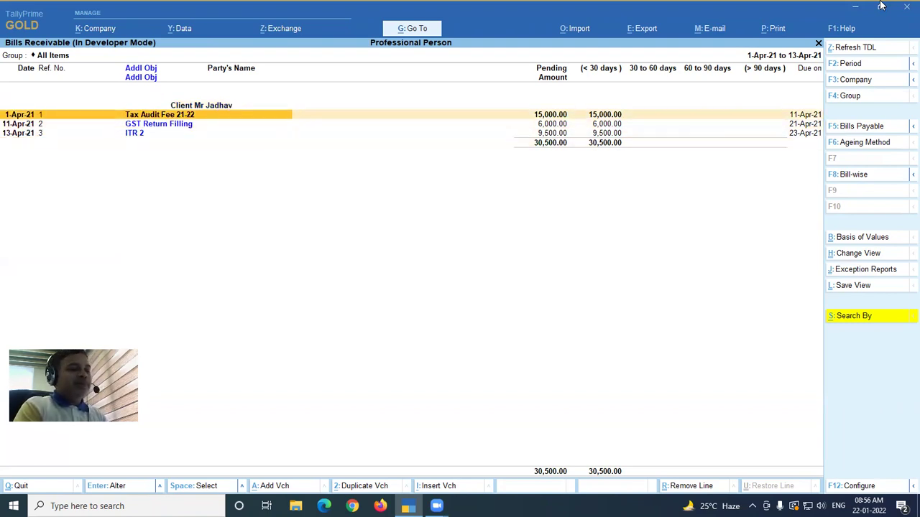
key("Right")
key("Right")
key("Right")
key("Right")
key("Right")
key("Right")
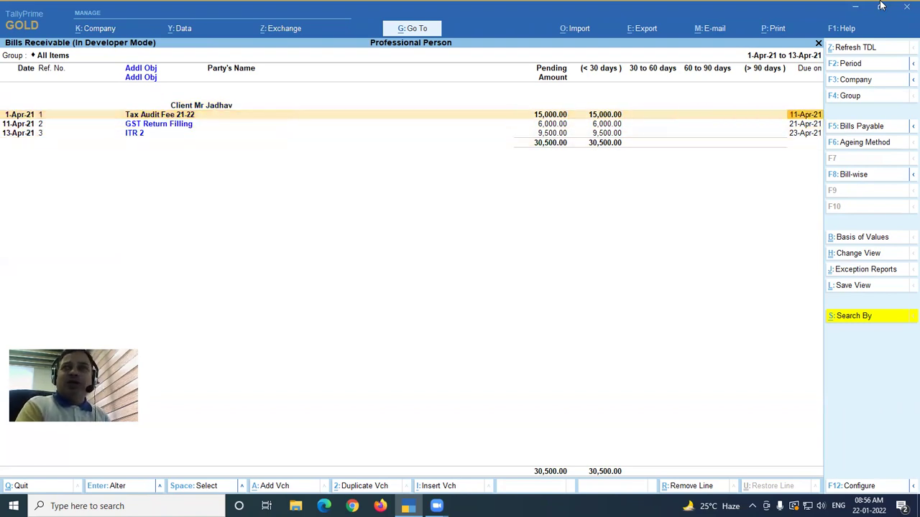
key("Down")
key("Down")
key("Down")
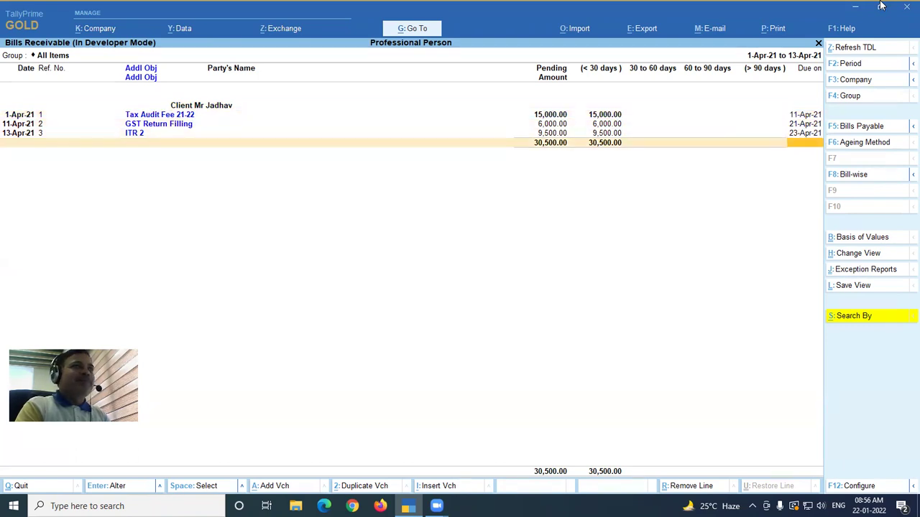